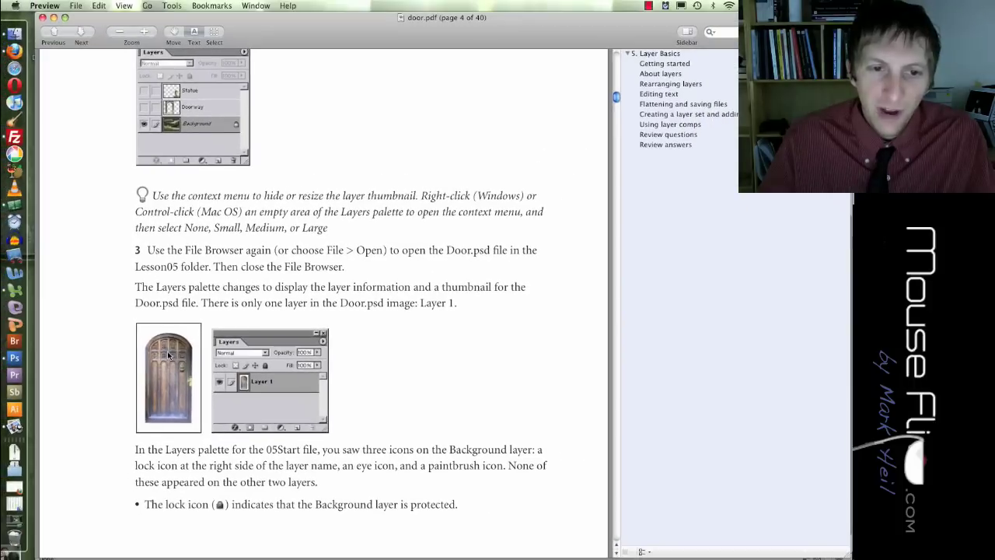
# Step: Switch to Firefox, open the Door Lesson's file2 image and download it as door.png
pyautogui.press('super+Tab')
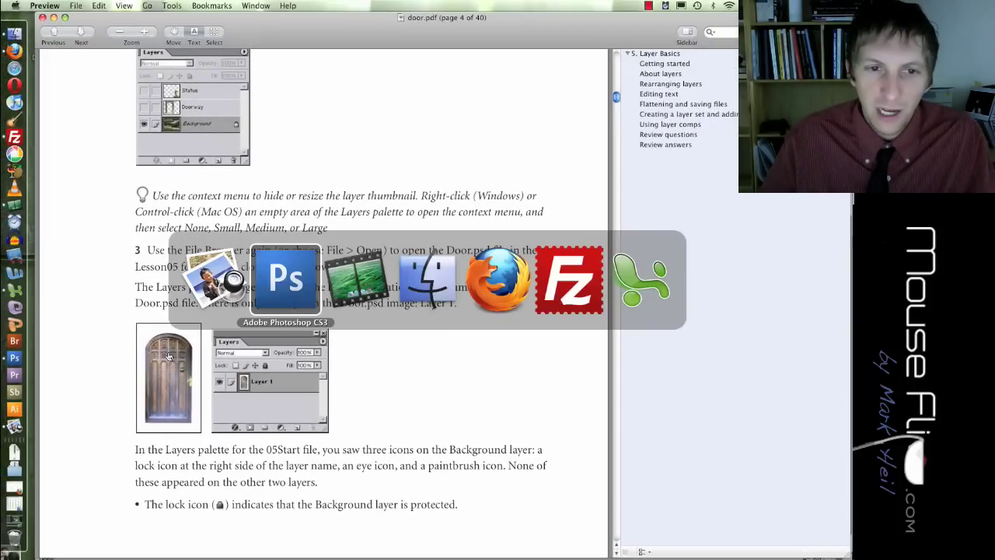
pyautogui.press('super+Tab')
pyautogui.press('super+Tab')
pyautogui.press('super+Tab')
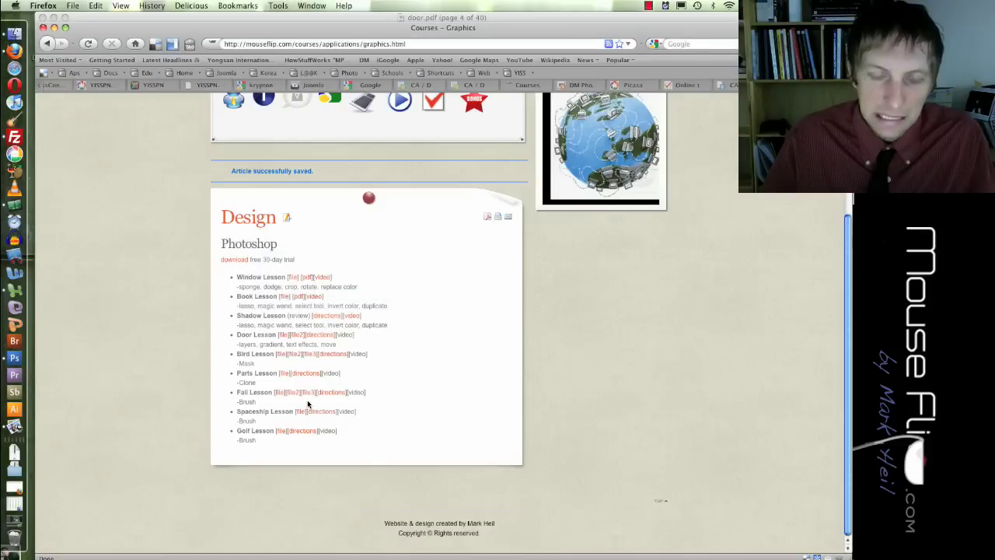
pyautogui.click(299, 336)
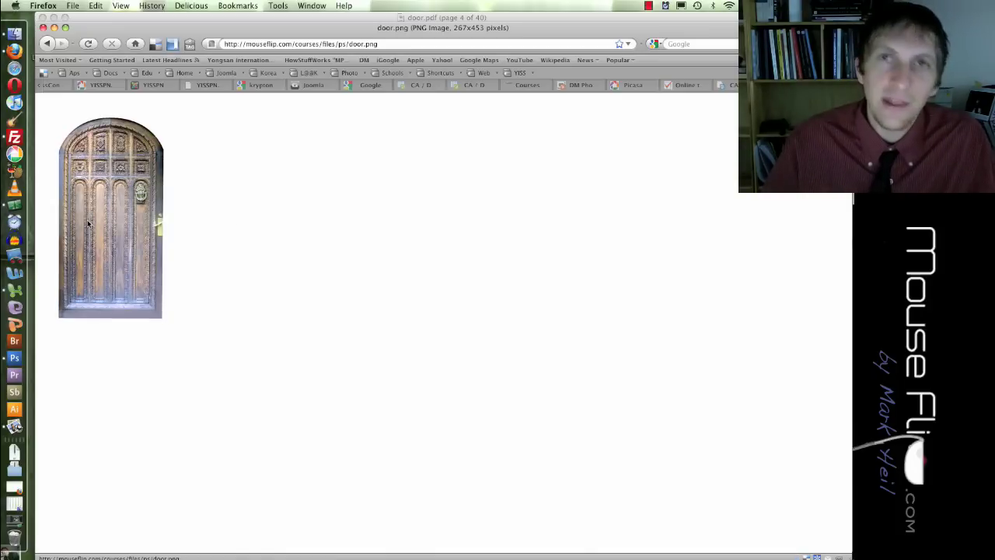
pyautogui.rightClick(88, 223)
pyautogui.click(115, 258)
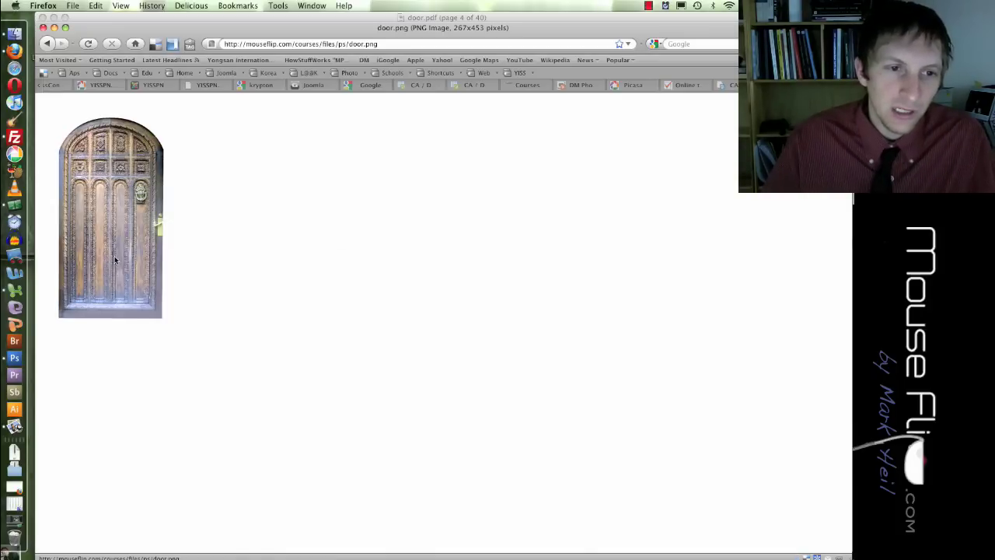
pyautogui.press('Return')
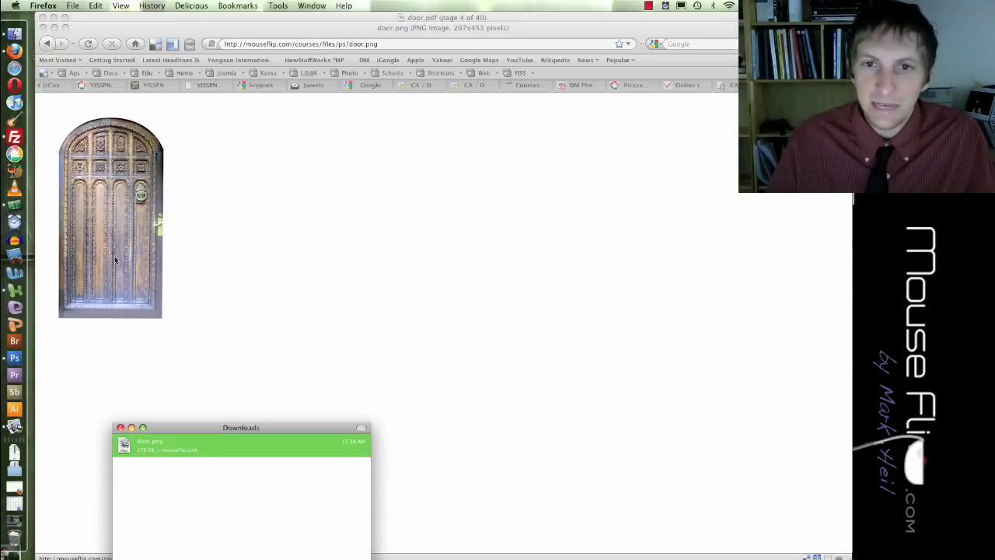
# Step: Locate the downloaded door.png in Finder, open it in Photoshop and place its window beside the garden image
pyautogui.rightClick(198, 449)
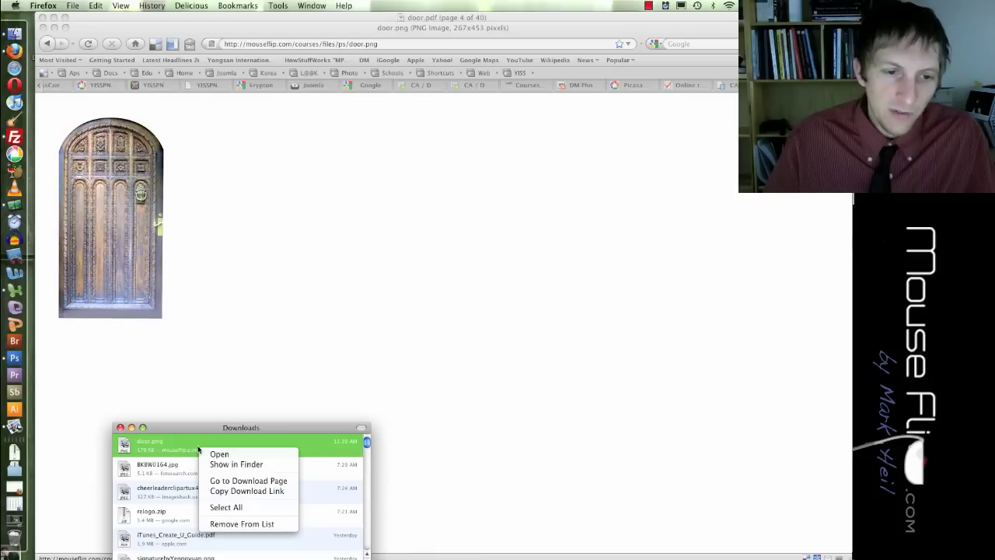
pyautogui.click(210, 464)
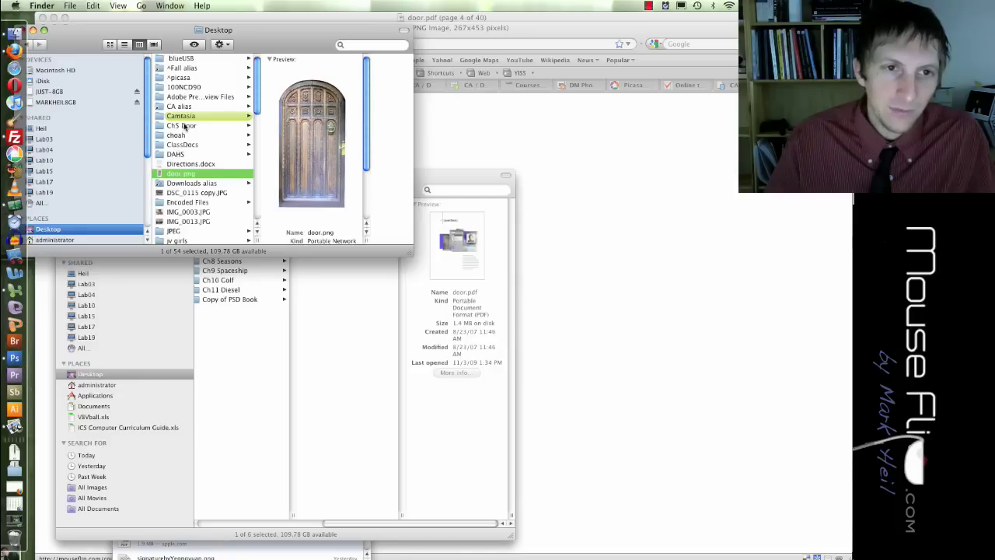
pyautogui.moveTo(169, 176); pyautogui.dragTo(16, 357)
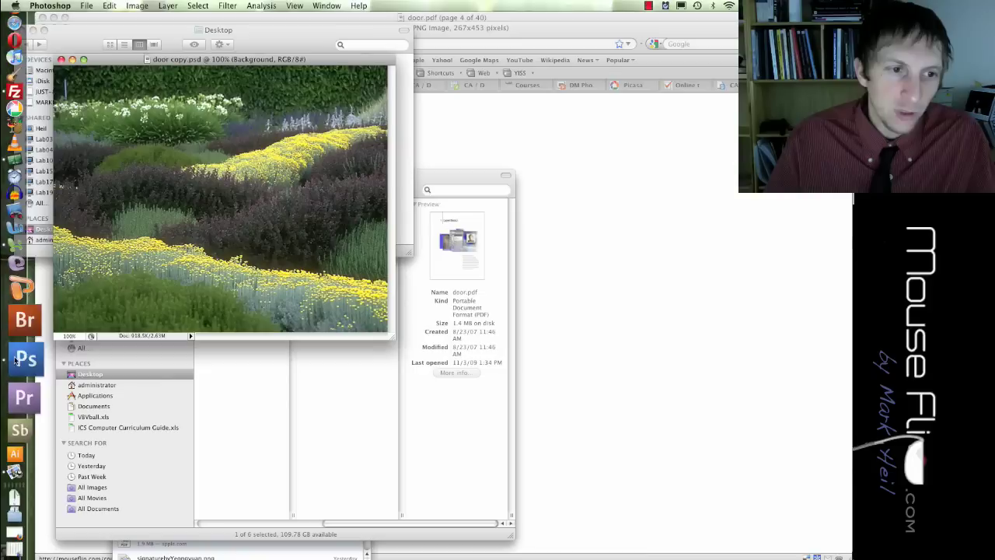
pyautogui.moveTo(142, 40); pyautogui.dragTo(508, 69)
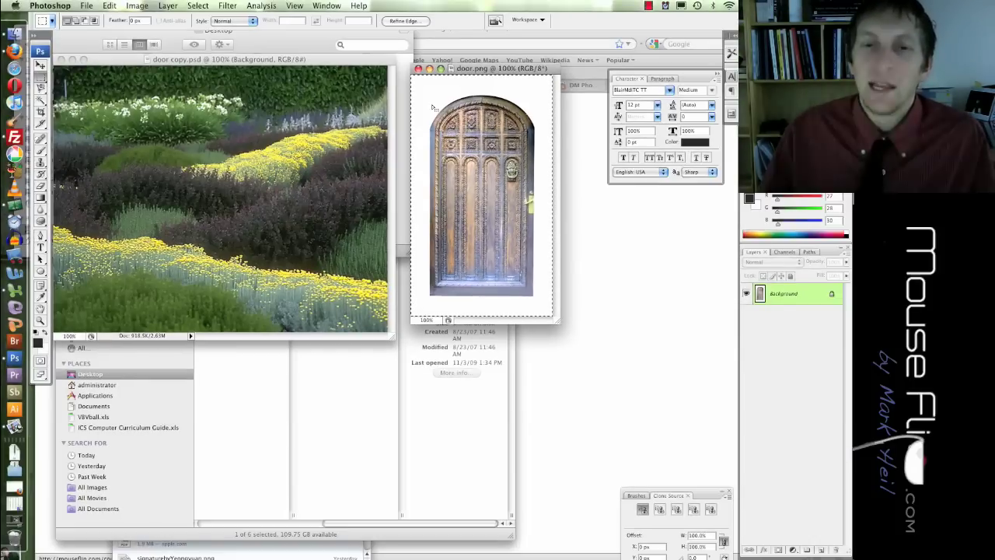
# Step: Select the whole door.png canvas and subtract the white background with the Magic Wand so only the door is selected
pyautogui.press('super+a')
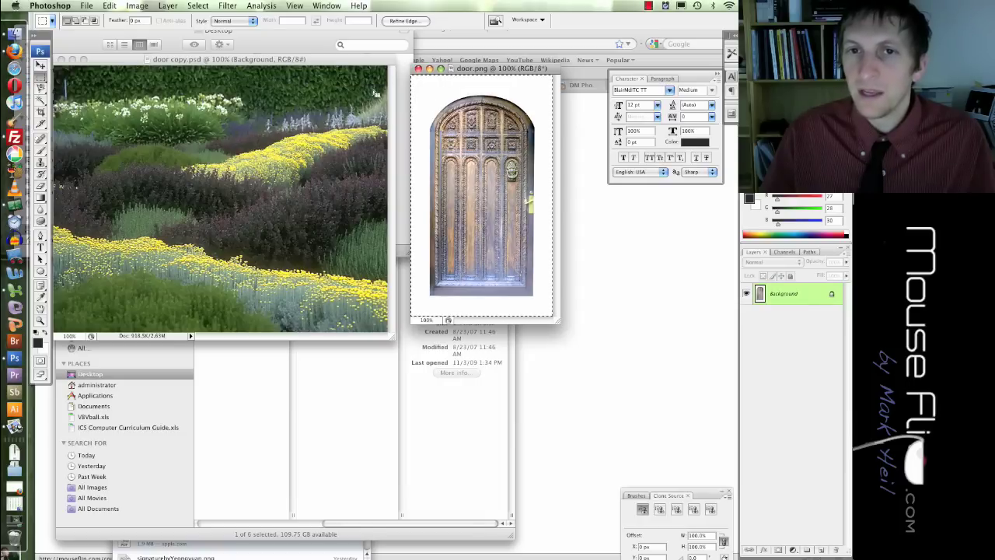
pyautogui.moveTo(43, 101); pyautogui.dragTo(59, 108)
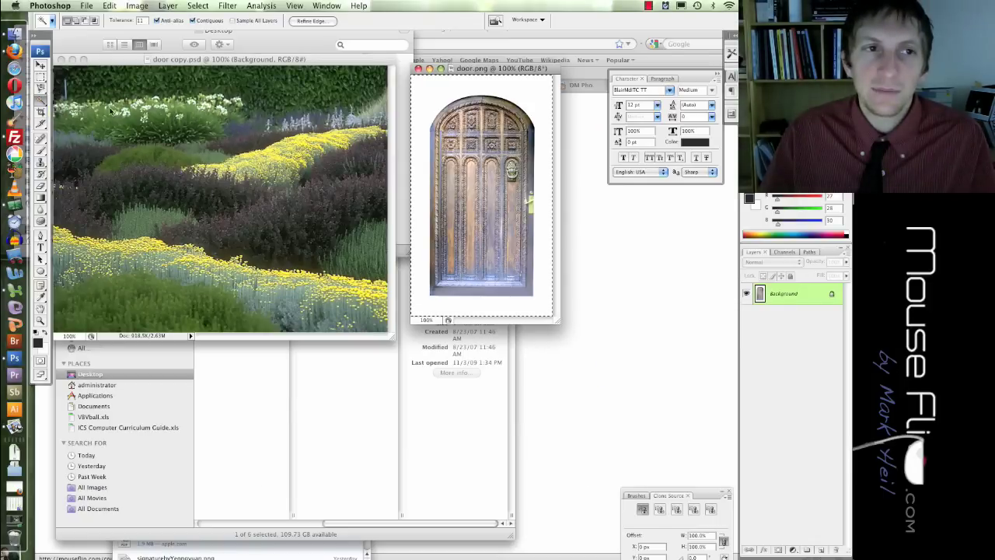
pyautogui.press('super+0')
pyautogui.click(425, 93)
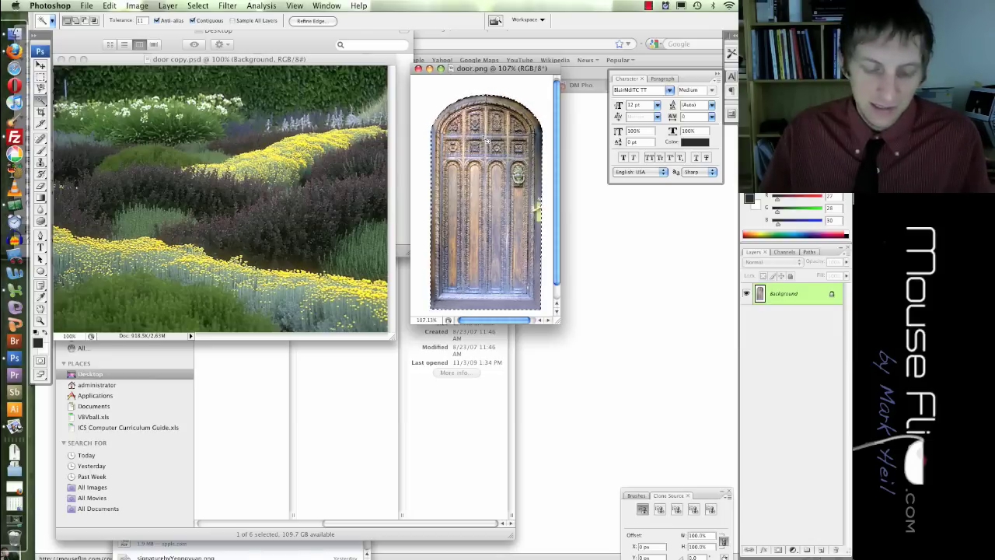
# Step: Copy the selected door into door copy.psd with the Move tool and position it on the left side of the garden
pyautogui.press('v')
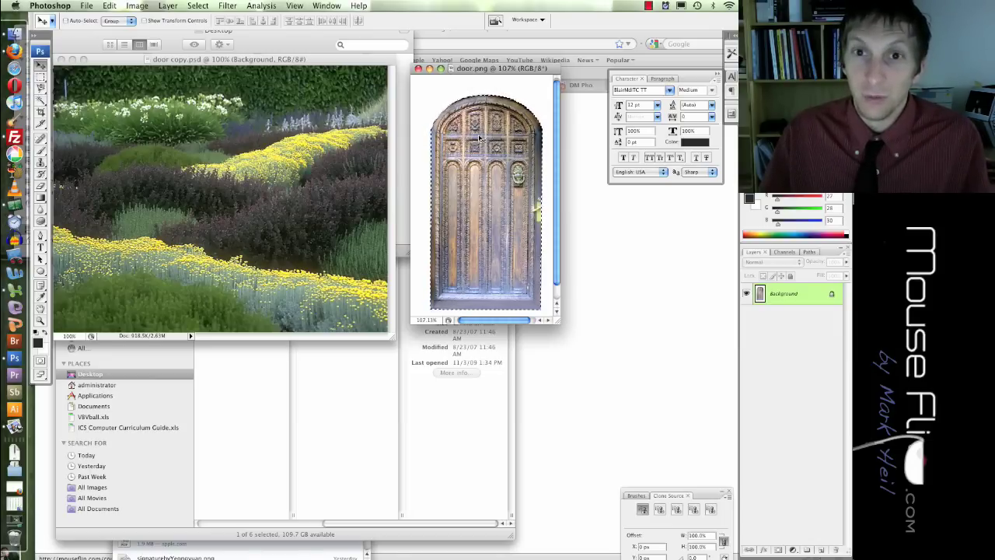
pyautogui.moveTo(487, 146); pyautogui.dragTo(256, 139)
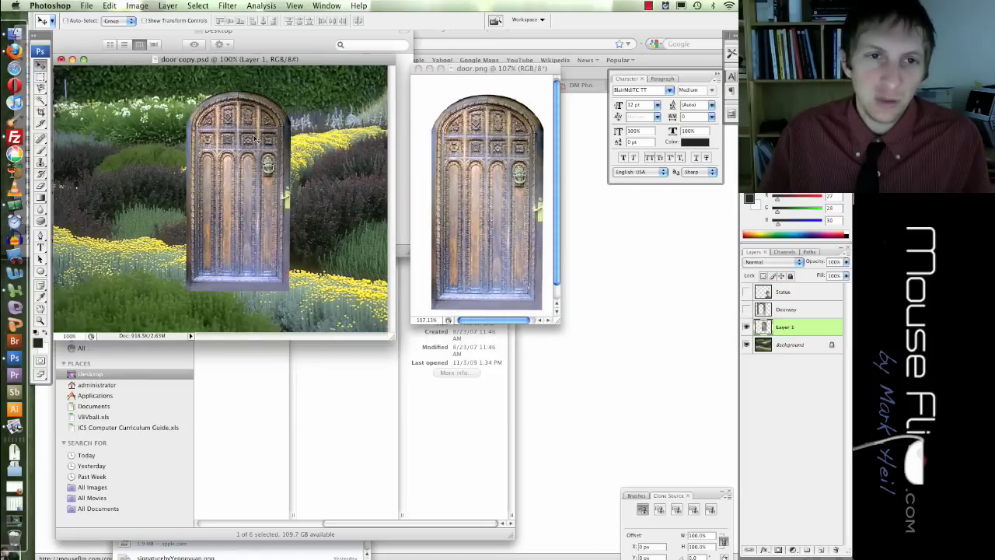
pyautogui.moveTo(251, 183); pyautogui.dragTo(227, 193)
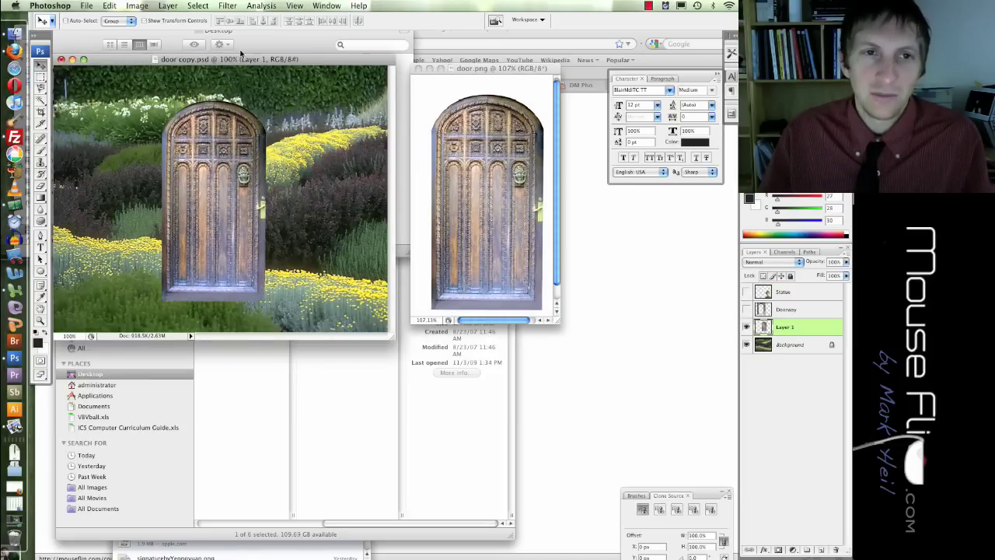
pyautogui.moveTo(241, 61); pyautogui.dragTo(310, 70)
pyautogui.moveTo(271, 187); pyautogui.dragTo(186, 207)
pyautogui.moveTo(220, 246); pyautogui.dragTo(240, 241)
# Step: Close the browser window with the door image, the Downloads list, the door.png document and the Ch5 Door Finder window
pyautogui.click(580, 412)
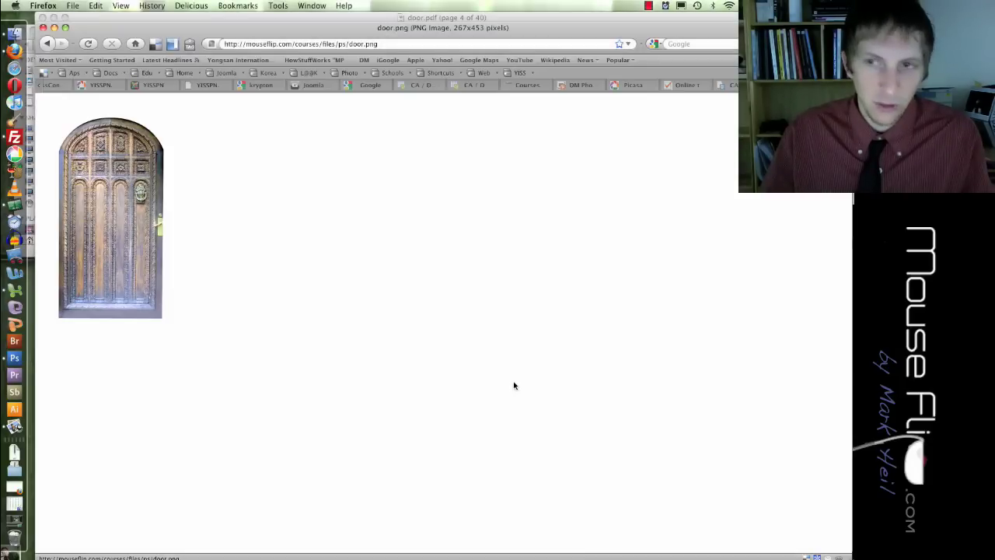
pyautogui.press('super+w')
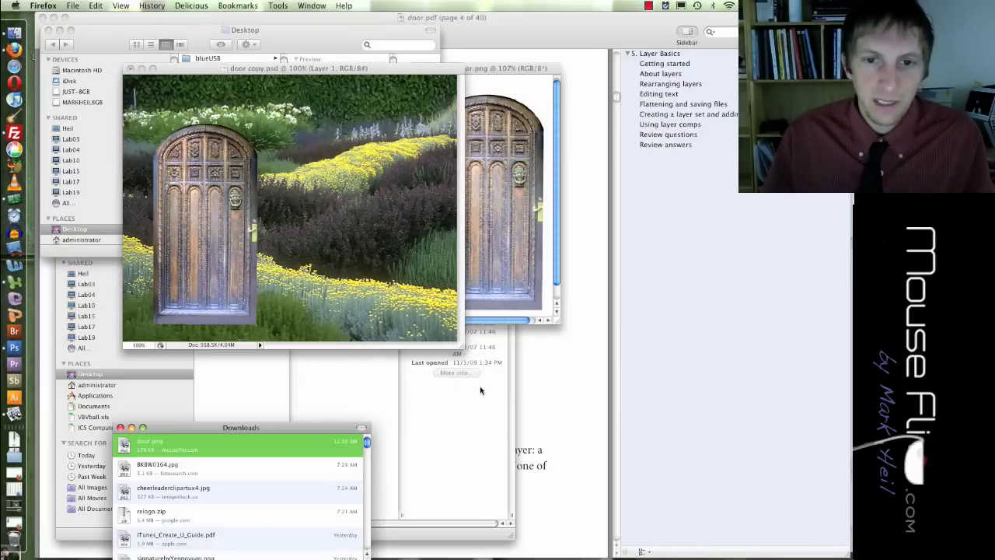
pyautogui.click(318, 467)
pyautogui.press('super+w')
pyautogui.click(488, 277)
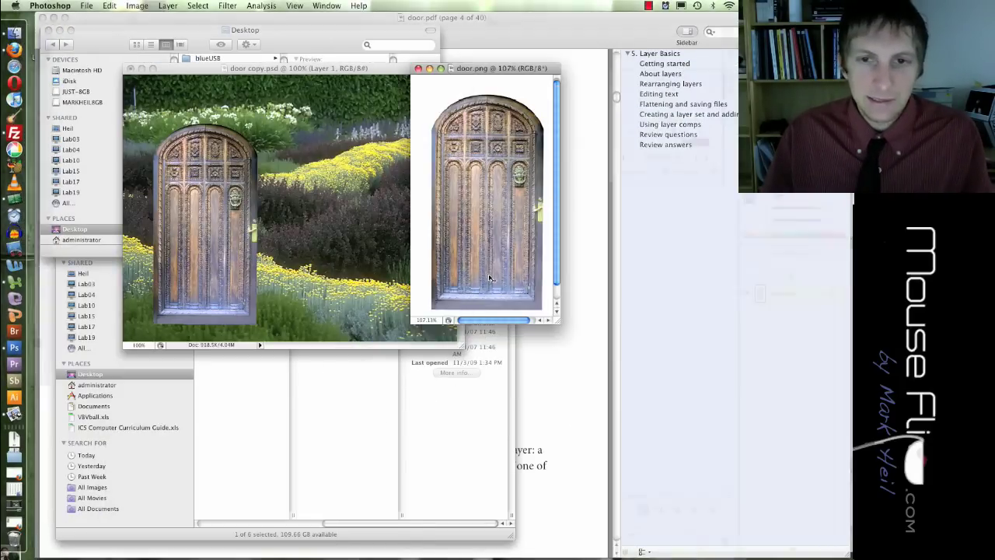
pyautogui.press('super+w')
pyautogui.click(364, 415)
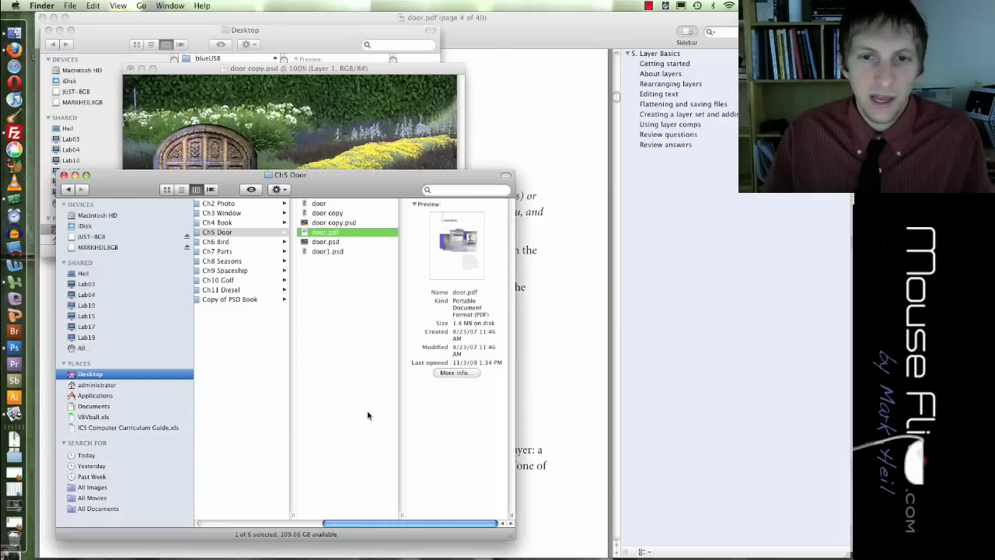
pyautogui.press('super+w')
# Step: Switch to door.pdf and read the lesson instructions from the layer icons through renaming, viewing and rearranging layers
pyautogui.click(552, 408)
pyautogui.scroll(-10, 439, 373)
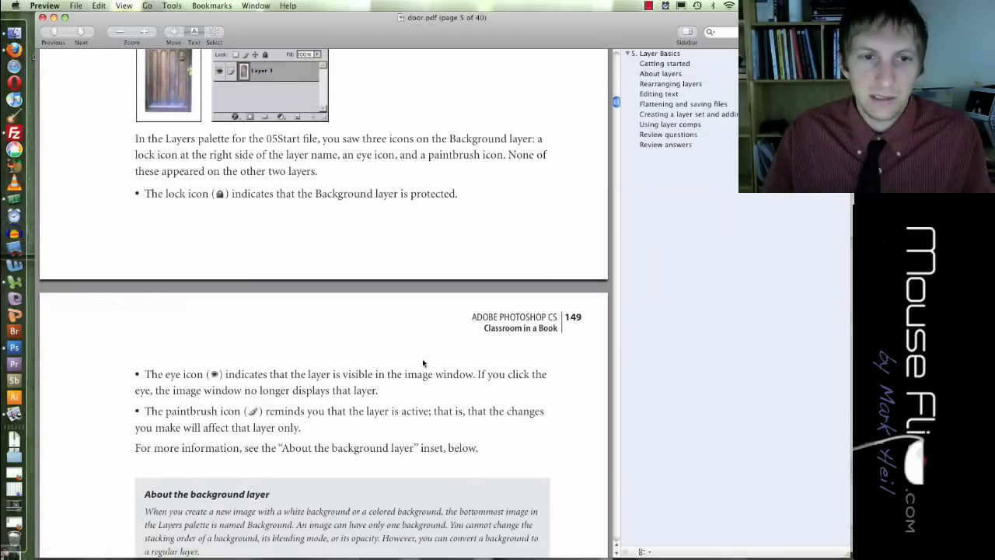
pyautogui.scroll(-10, 332, 348)
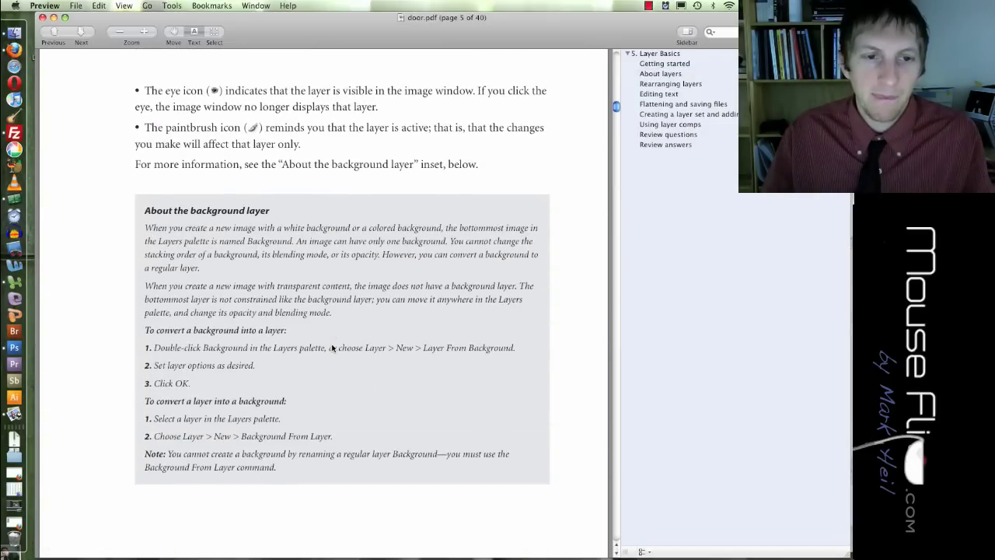
pyautogui.scroll(-5, 331, 348)
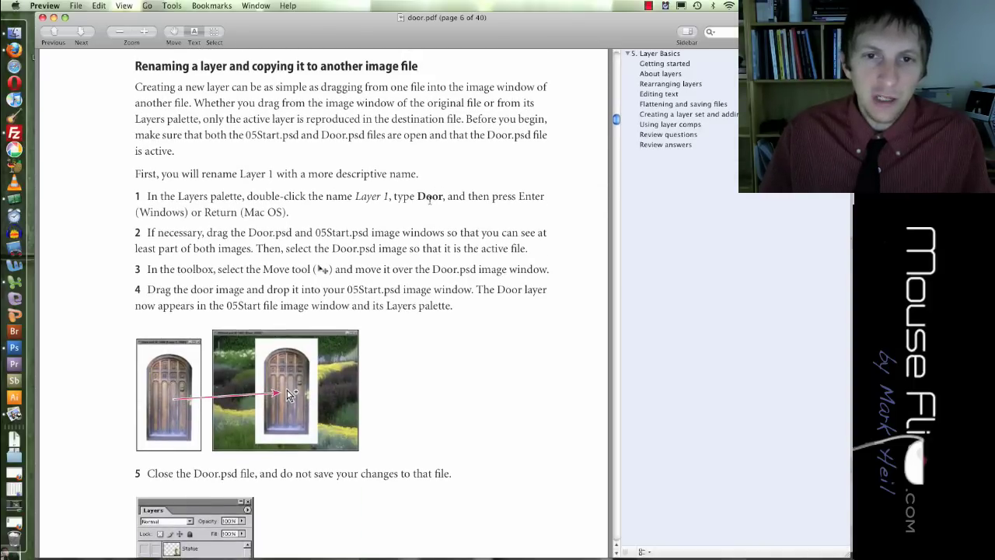
pyautogui.scroll(-7, 429, 221)
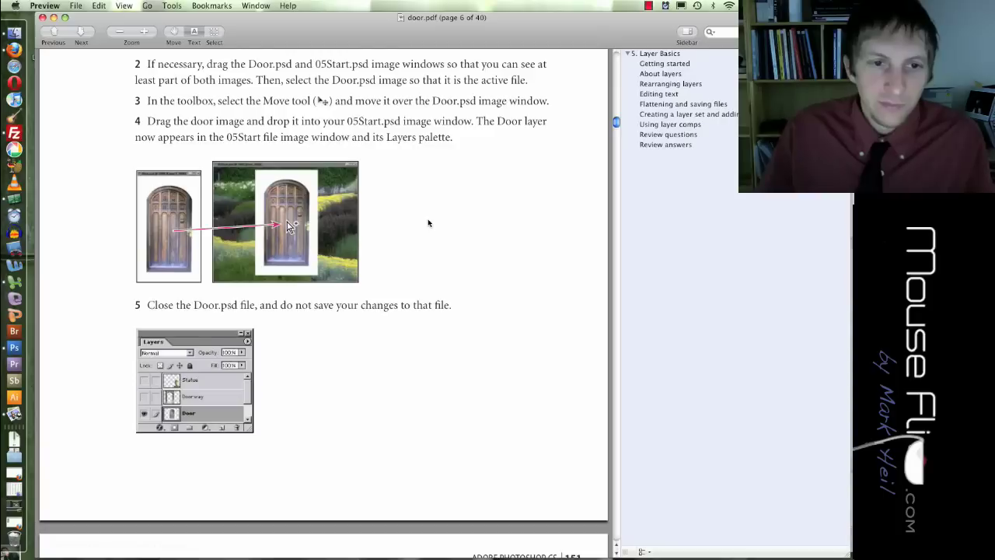
pyautogui.scroll(-2, 427, 223)
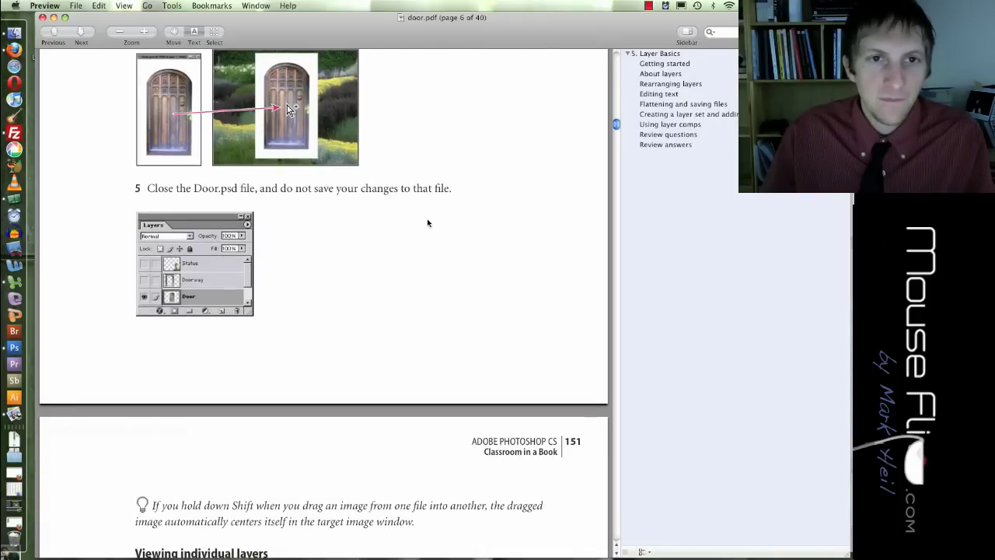
pyautogui.scroll(-15, 422, 224)
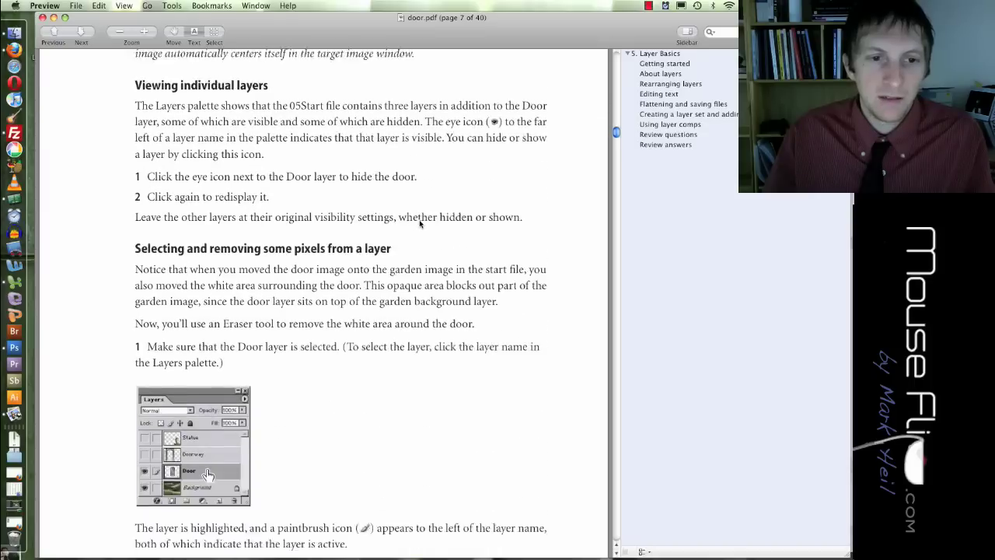
pyautogui.scroll(-6, 366, 246)
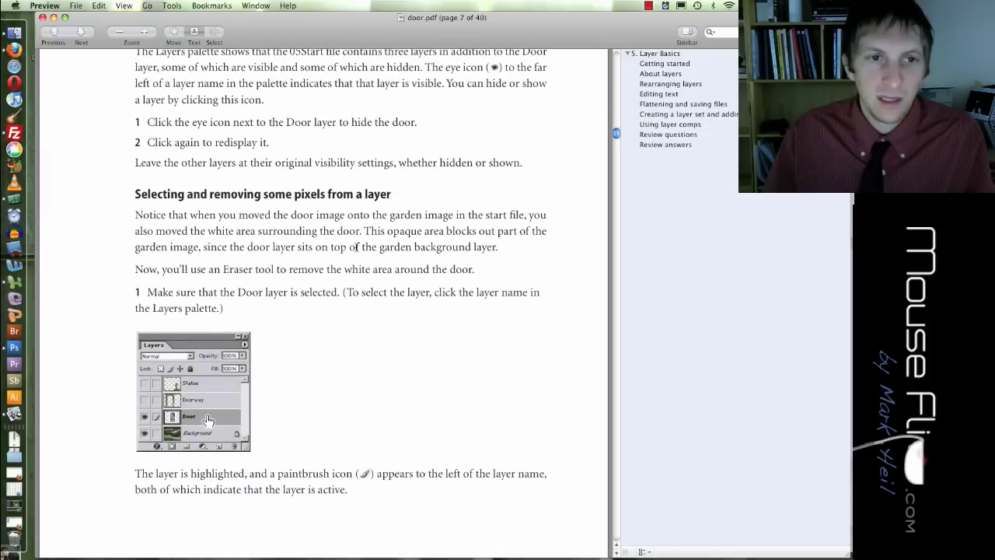
pyautogui.scroll(-1, 355, 249)
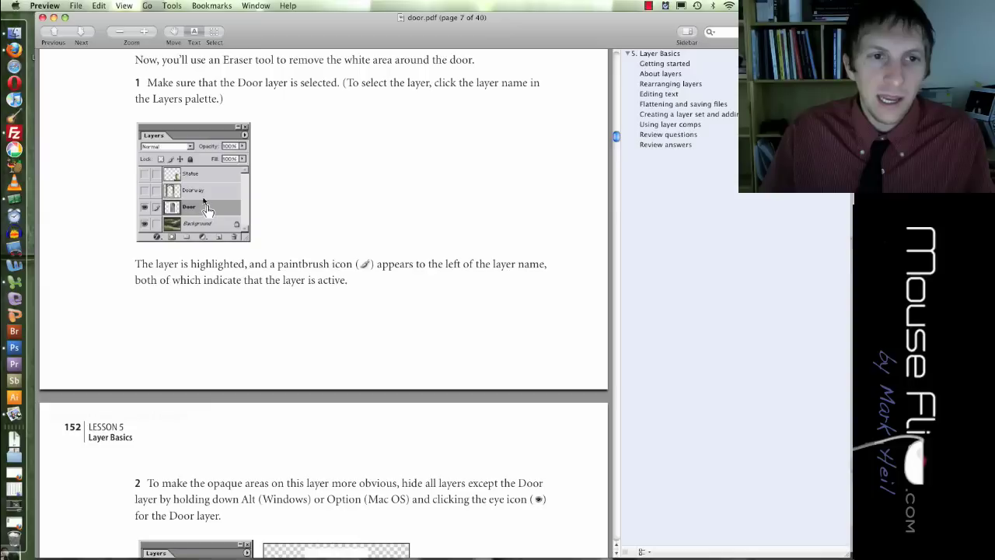
pyautogui.scroll(-2, 246, 221)
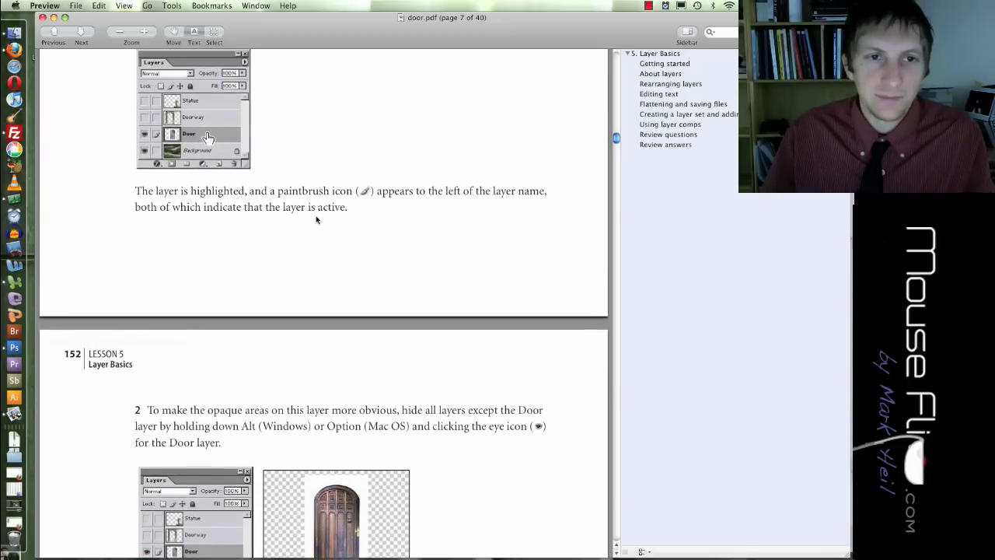
pyautogui.scroll(-15, 315, 220)
pyautogui.scroll(-10, 315, 221)
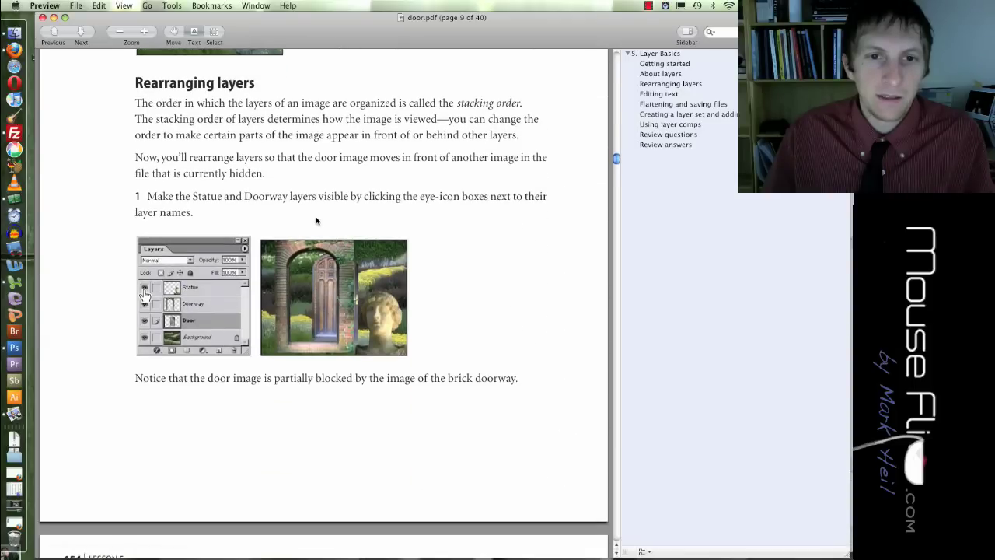
pyautogui.scroll(-4, 315, 221)
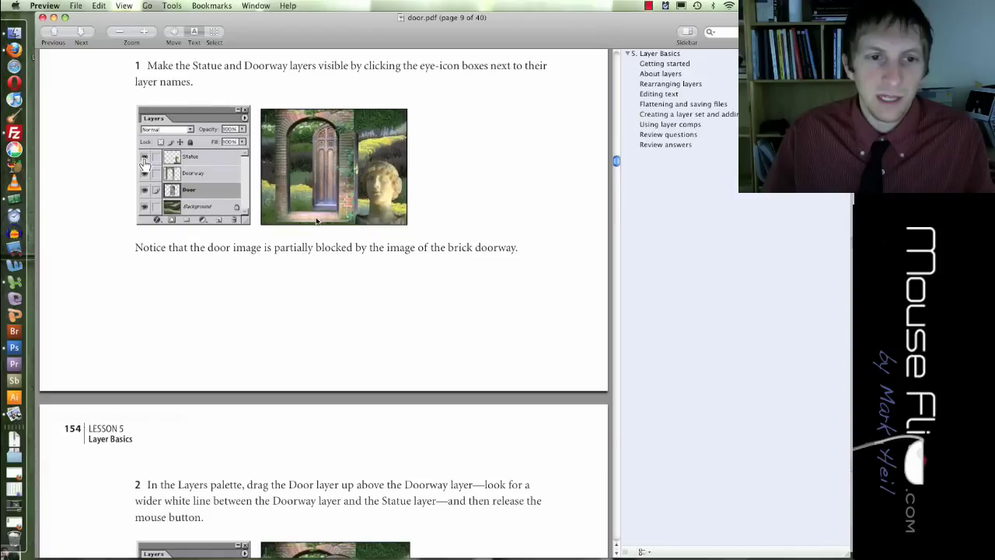
# Step: Switch to Photoshop, rename Layer 1 to Door and make the Doorway and Statue layers visible
pyautogui.press('super+Tab')
pyautogui.press('super+Tab')
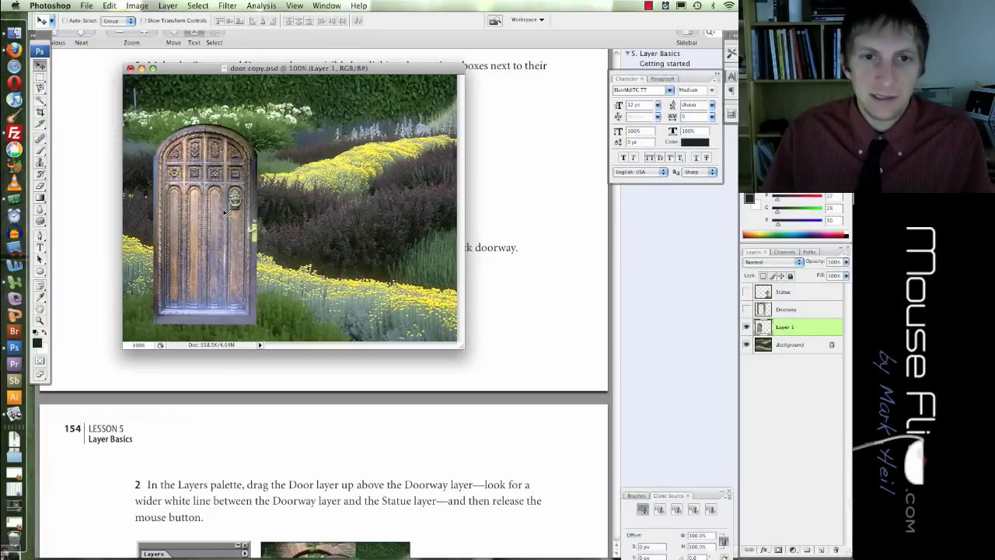
pyautogui.doubleClick(785, 327)
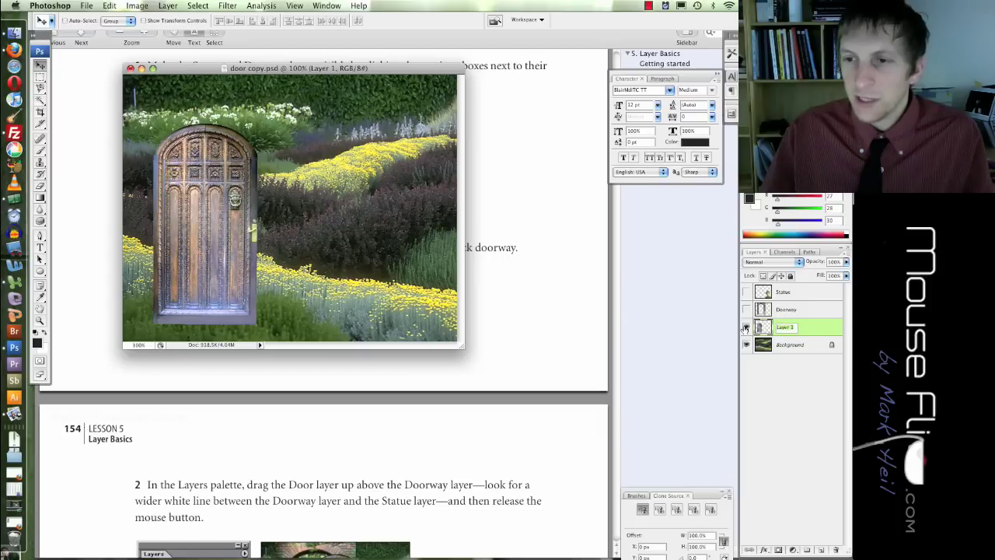
pyautogui.write('Door')
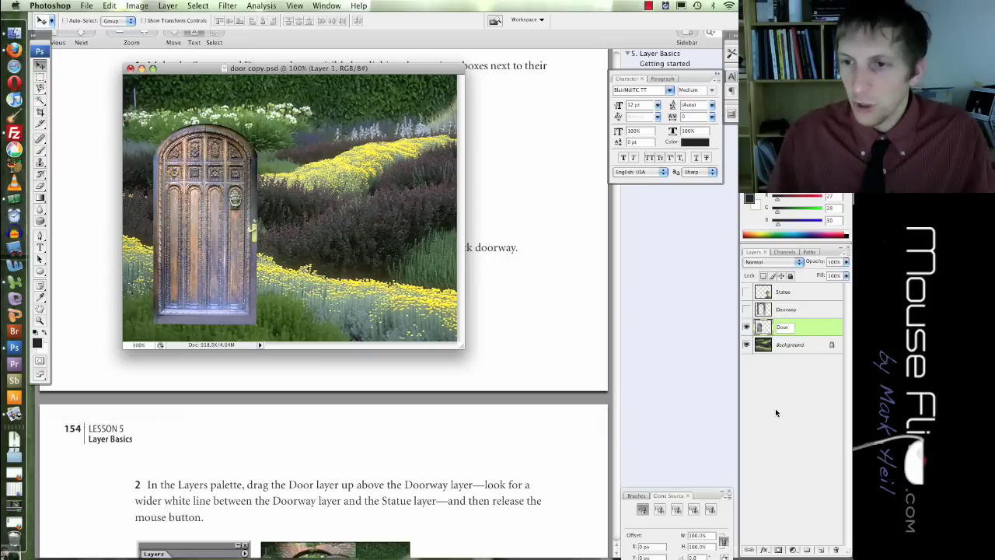
pyautogui.click(774, 408)
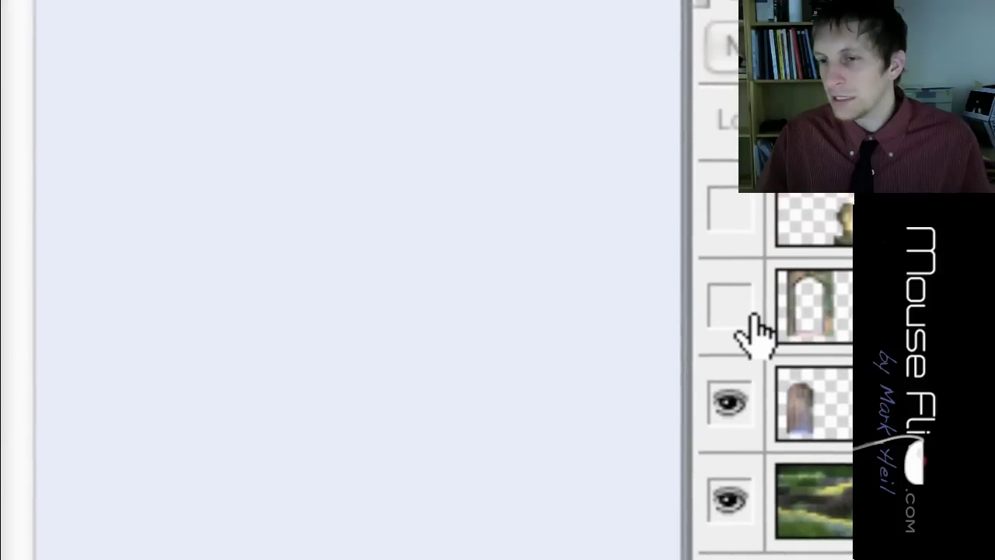
pyautogui.click(742, 315)
pyautogui.click(738, 211)
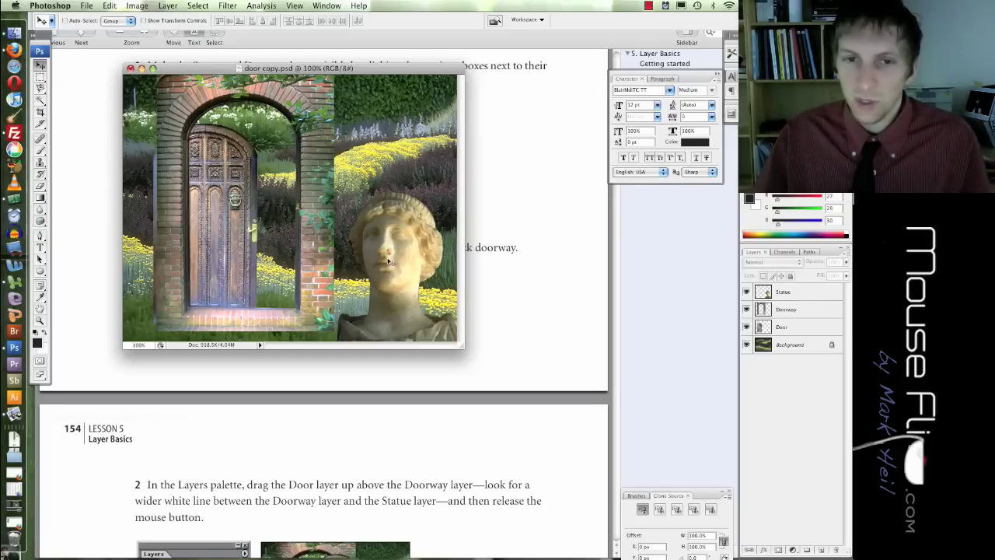
# Step: Hide the Statue layer and show it again
pyautogui.click(747, 292)
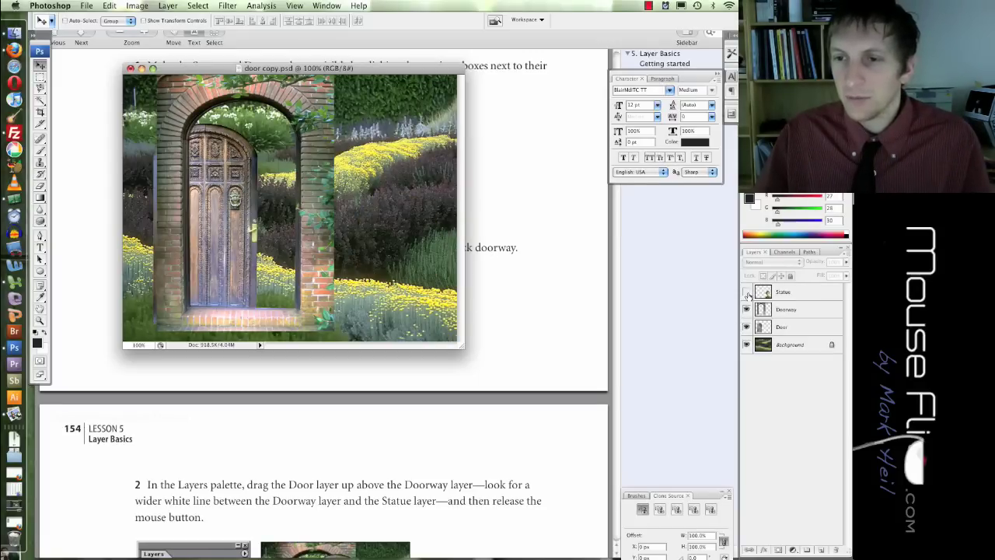
pyautogui.click(746, 291)
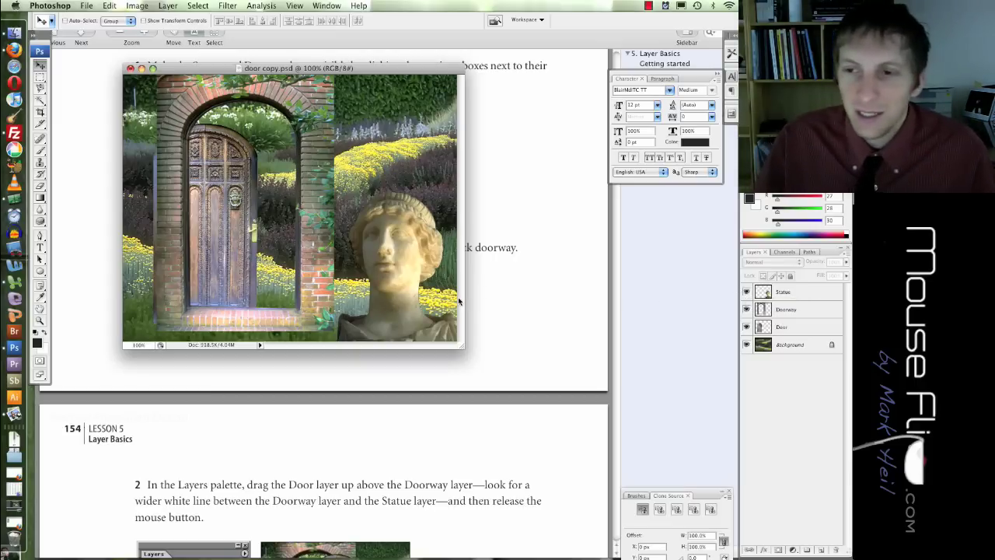
# Step: Move the Doorway layer's brick arch slightly left and down, and position the door inside its opening
pyautogui.click(781, 328)
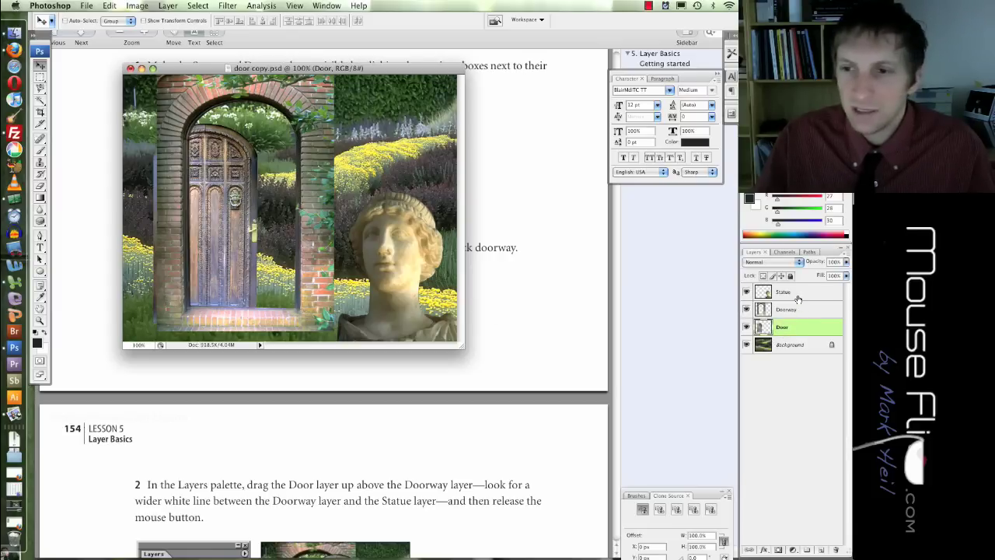
pyautogui.click(790, 310)
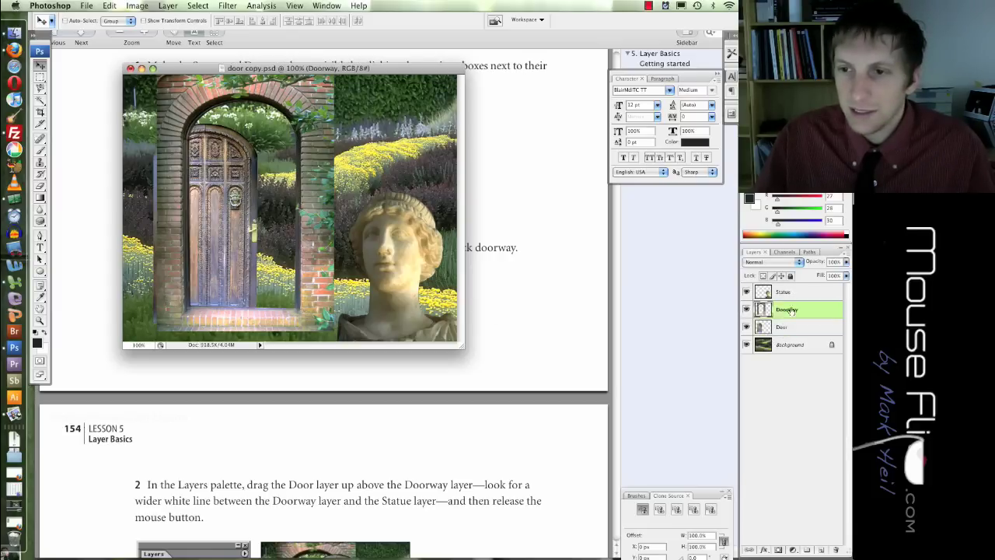
pyautogui.moveTo(303, 298)
pyautogui.mouseDown()
pyautogui.moveTo(272, 311)
pyautogui.moveTo(288, 306)
pyautogui.mouseUp()
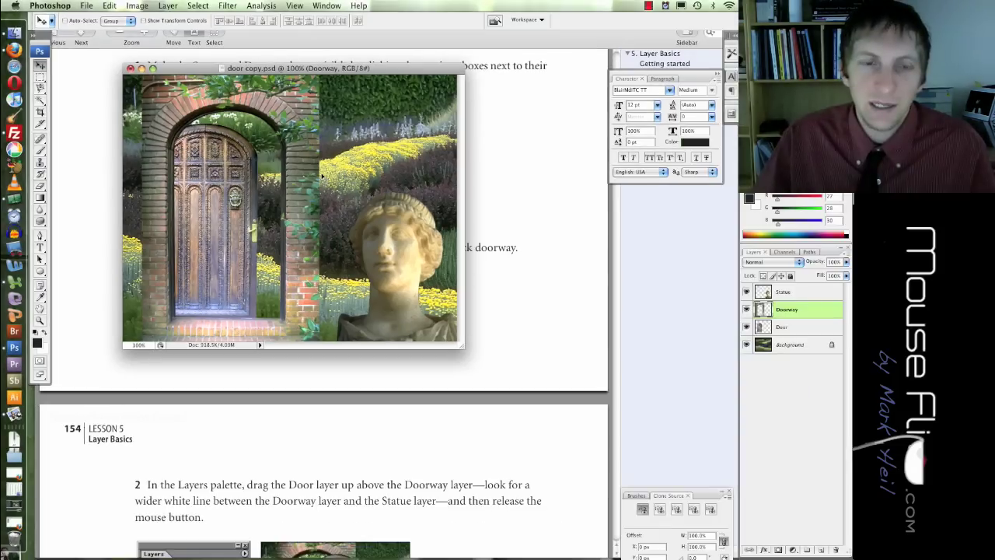
pyautogui.click(787, 327)
pyautogui.moveTo(240, 258)
pyautogui.mouseDown()
pyautogui.moveTo(263, 249)
pyautogui.moveTo(254, 247)
pyautogui.mouseUp()
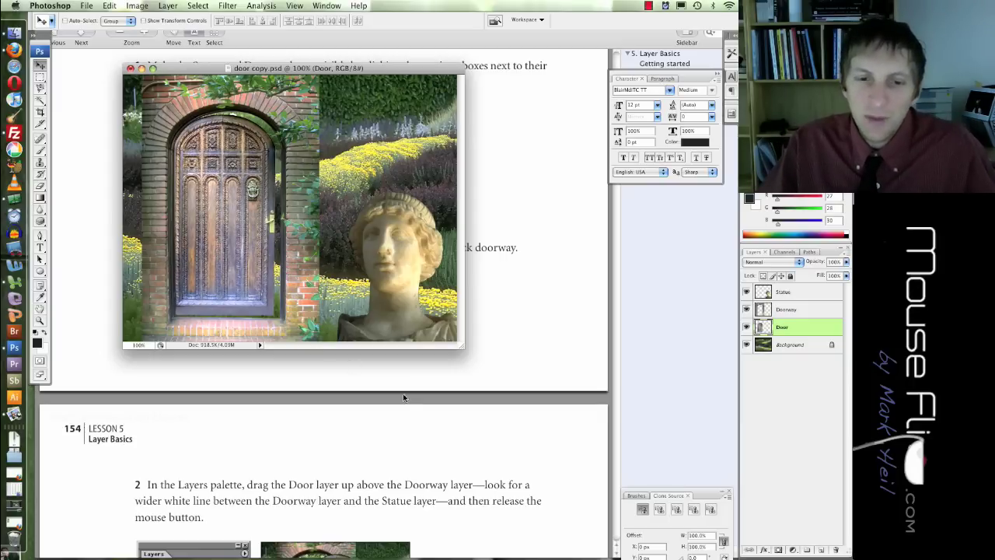
# Step: Switch to door.pdf and read the instructions on moving the Door layer above Doorway and changing a layer's opacity
pyautogui.click(412, 426)
pyautogui.scroll(-5, 412, 426)
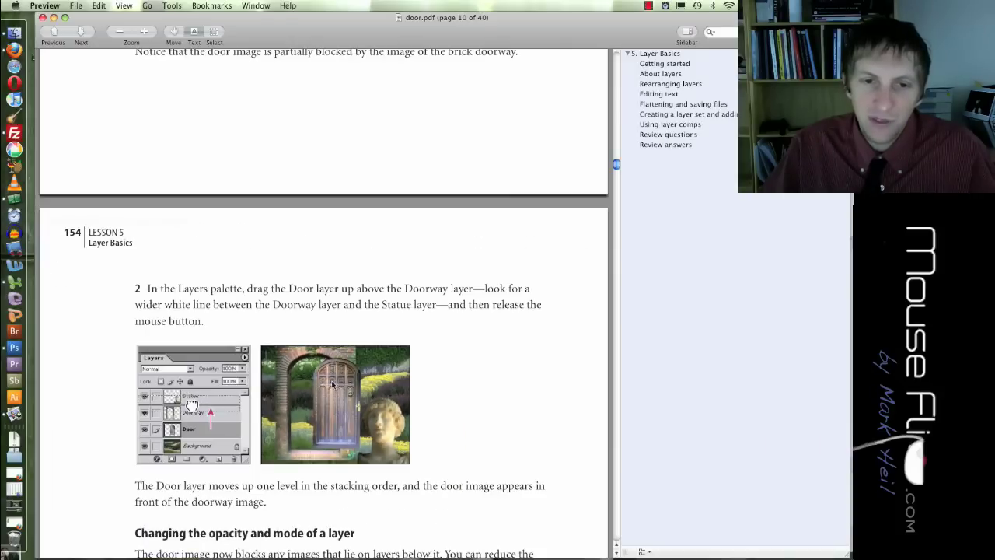
pyautogui.scroll(-6, 348, 364)
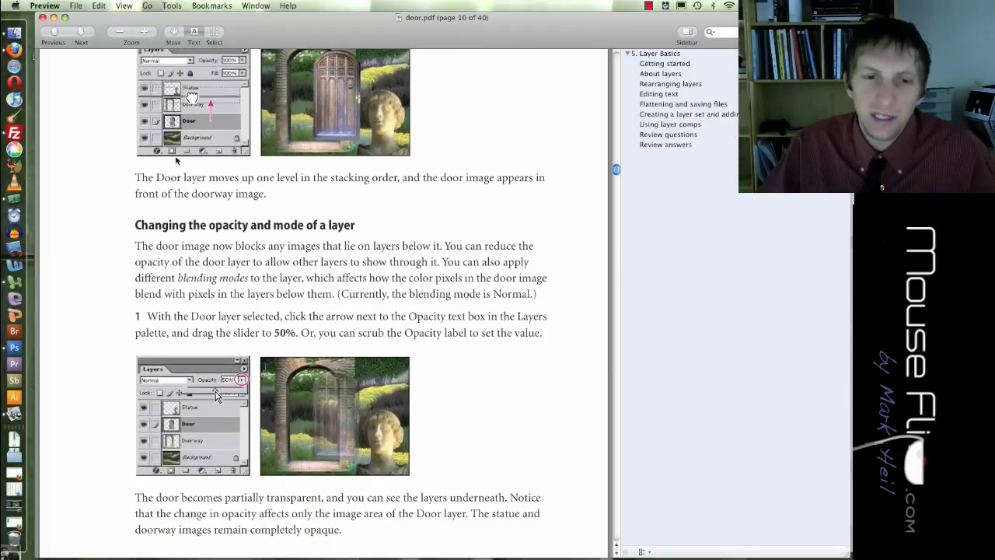
pyautogui.scroll(-2, 182, 212)
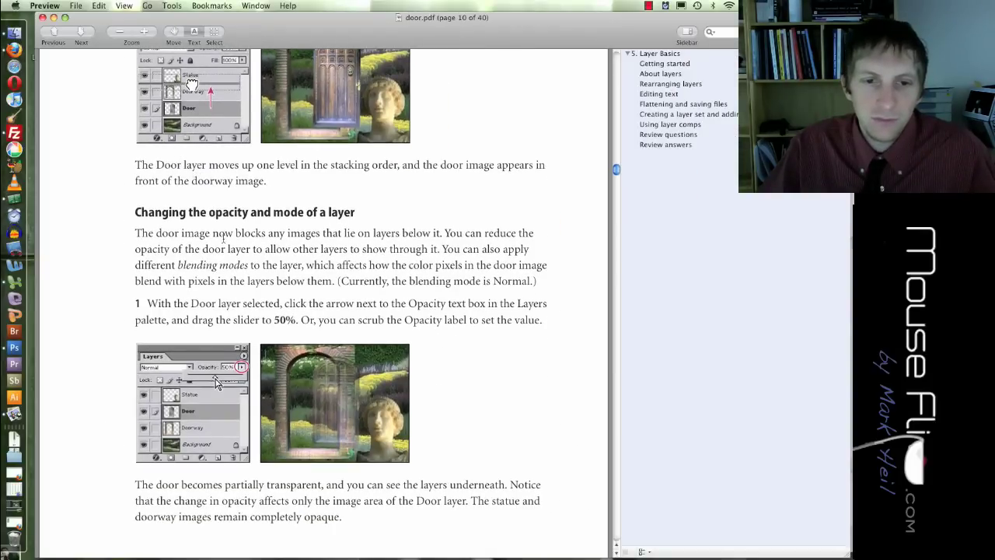
pyautogui.scroll(-7, 224, 238)
pyautogui.scroll(3, 370, 345)
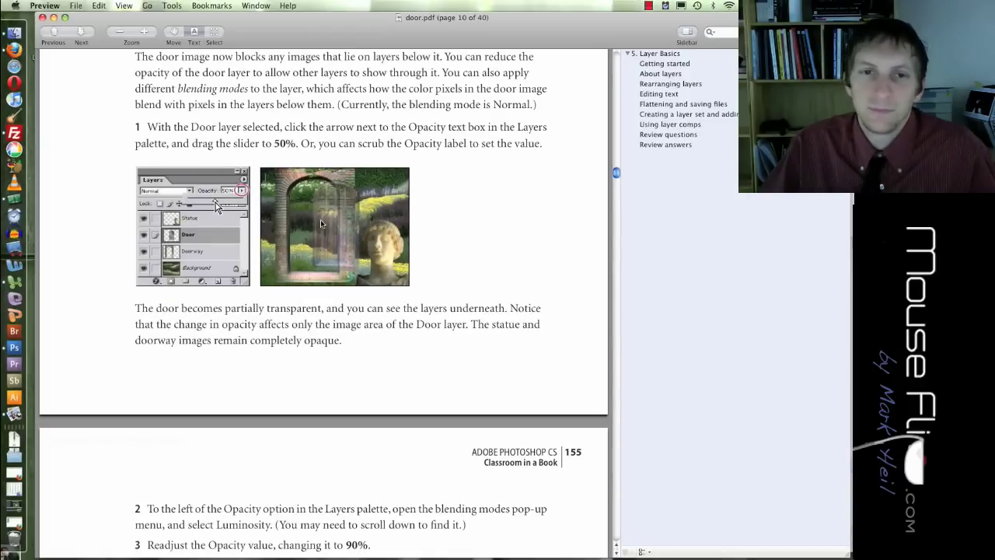
# Step: Switch to Photoshop, move the door right over the arch's right side, and place the Door layer above Doorway
pyautogui.press('super+Tab')
pyautogui.moveTo(234, 218); pyautogui.dragTo(293, 221)
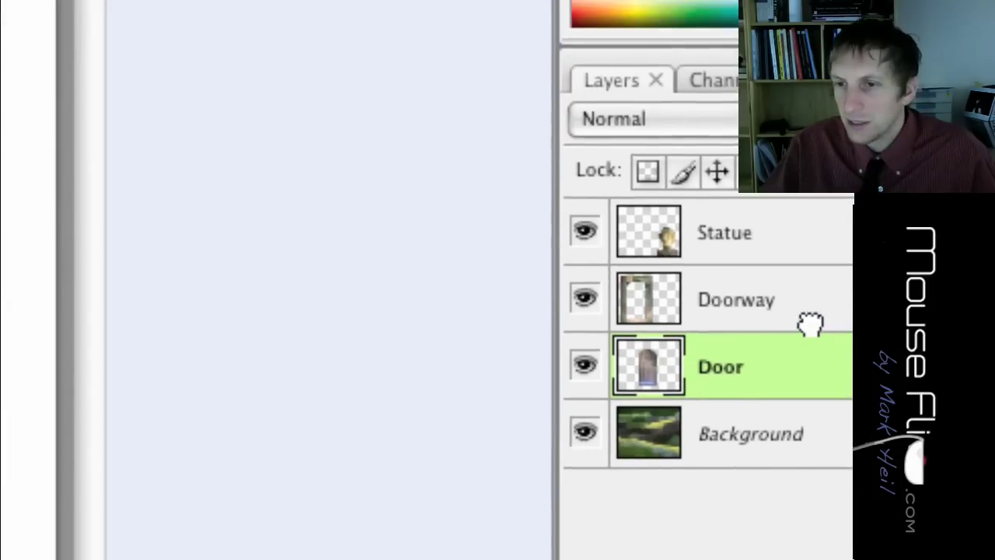
pyautogui.moveTo(809, 324); pyautogui.dragTo(811, 293)
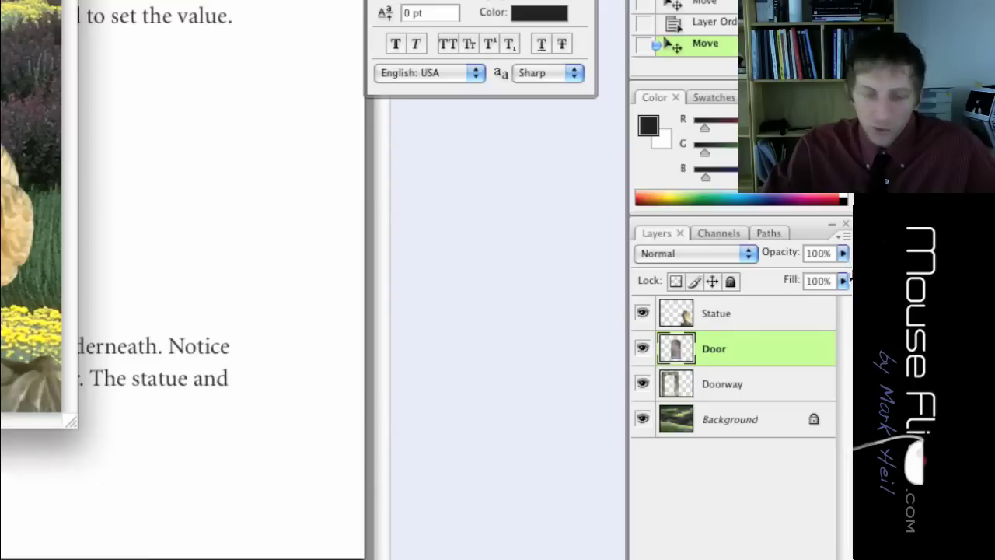
# Step: Set the Door layer's opacity to 50% and shift the door slightly to the right
pyautogui.click(842, 253)
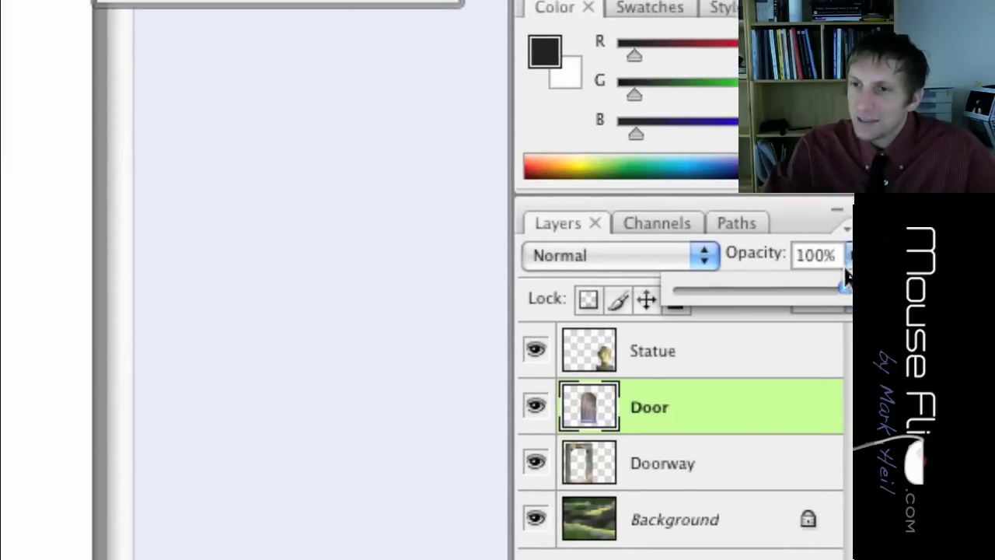
pyautogui.moveTo(819, 272); pyautogui.dragTo(791, 272)
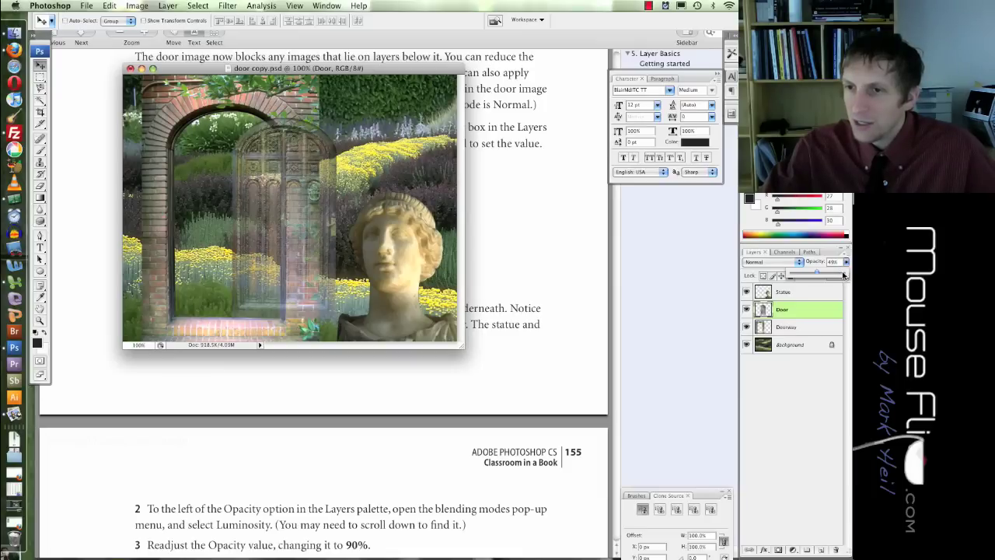
pyautogui.click(841, 262)
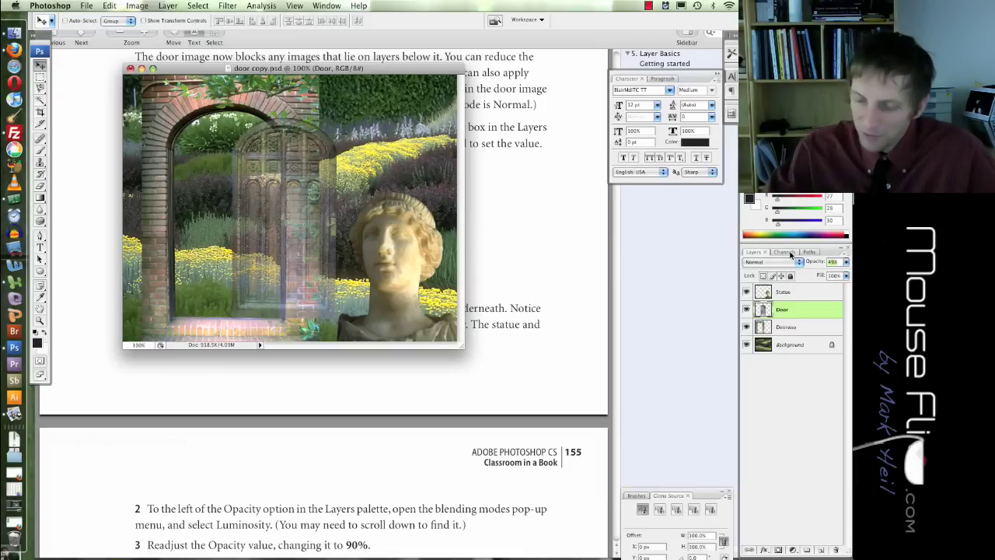
pyautogui.click(184, 160)
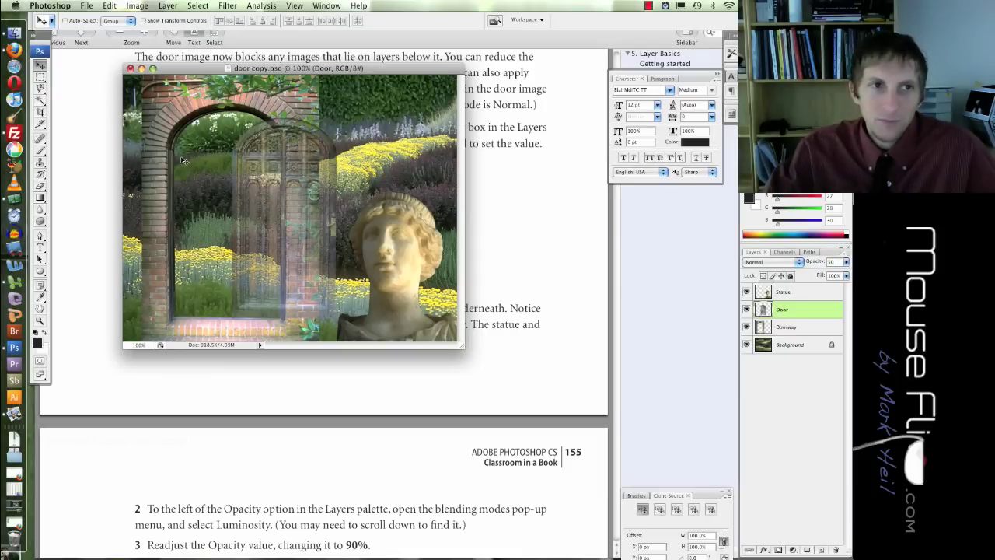
pyautogui.moveTo(265, 199); pyautogui.dragTo(273, 201)
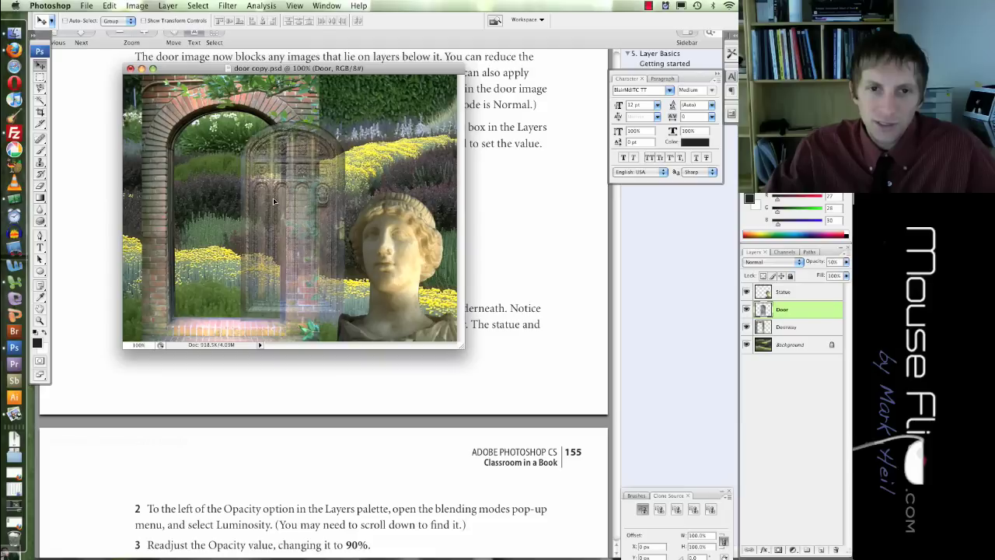
# Step: Switch to door.pdf and read the instructions on blending mode, 90% opacity and linking the Door and Doorway layers
pyautogui.click(389, 406)
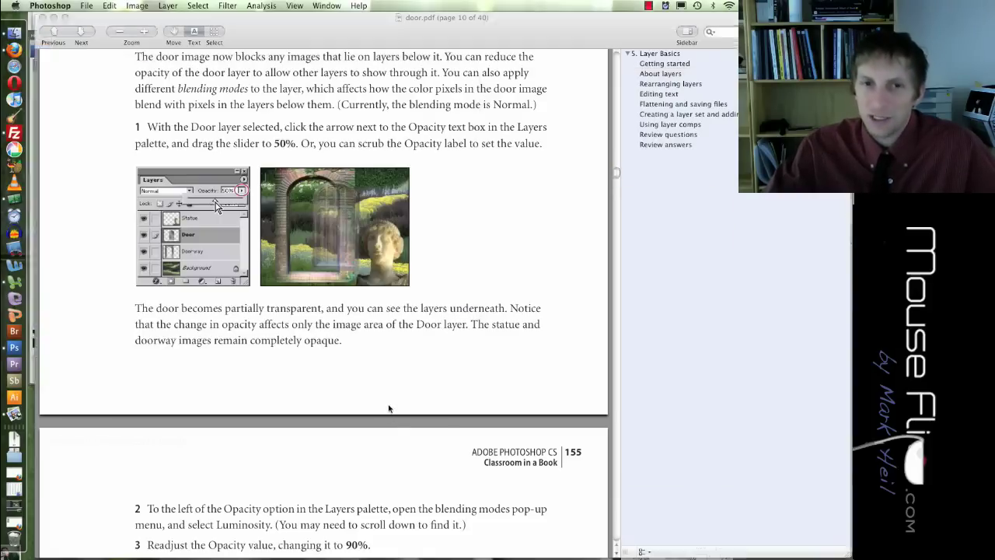
pyautogui.scroll(-5, 390, 400)
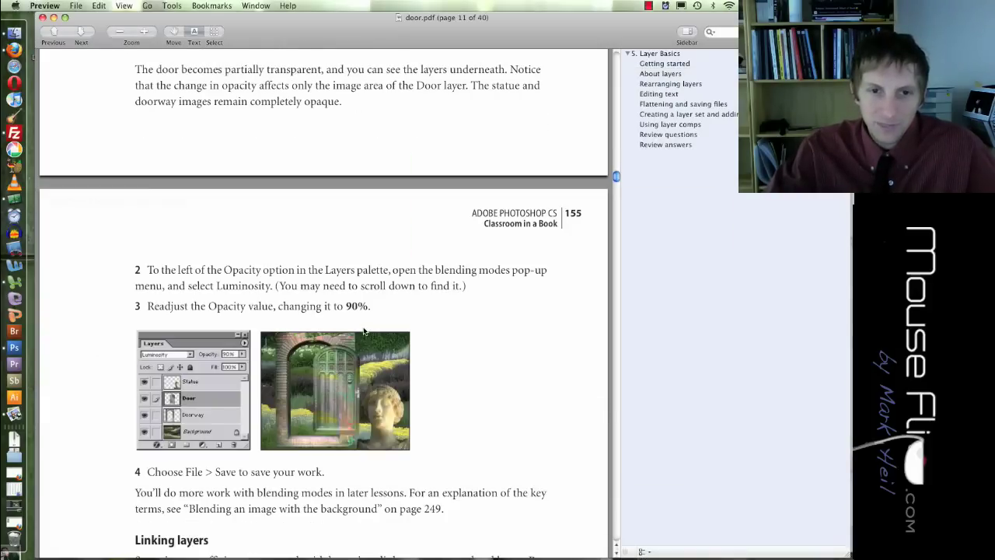
pyautogui.scroll(10, 363, 330)
pyautogui.scroll(3, 363, 329)
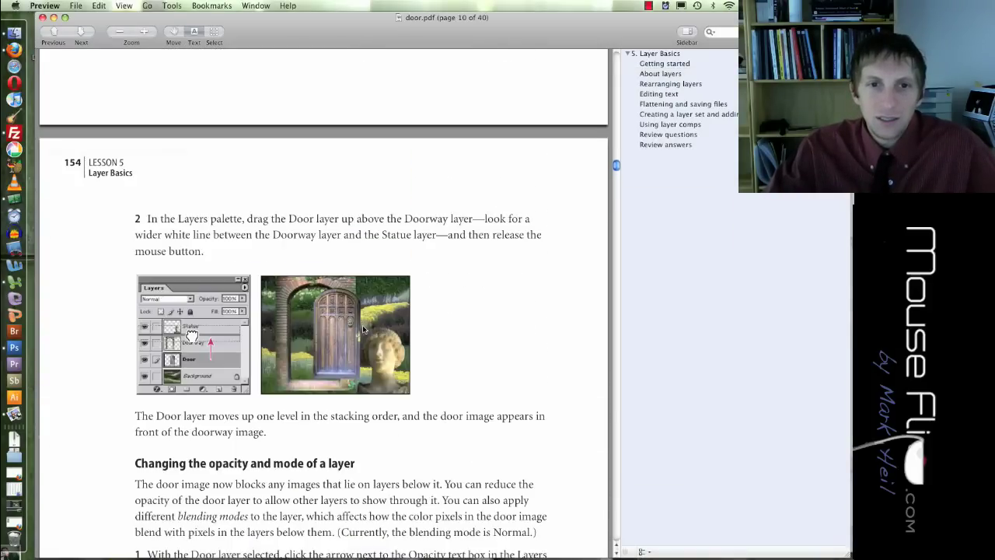
pyautogui.scroll(-12, 363, 329)
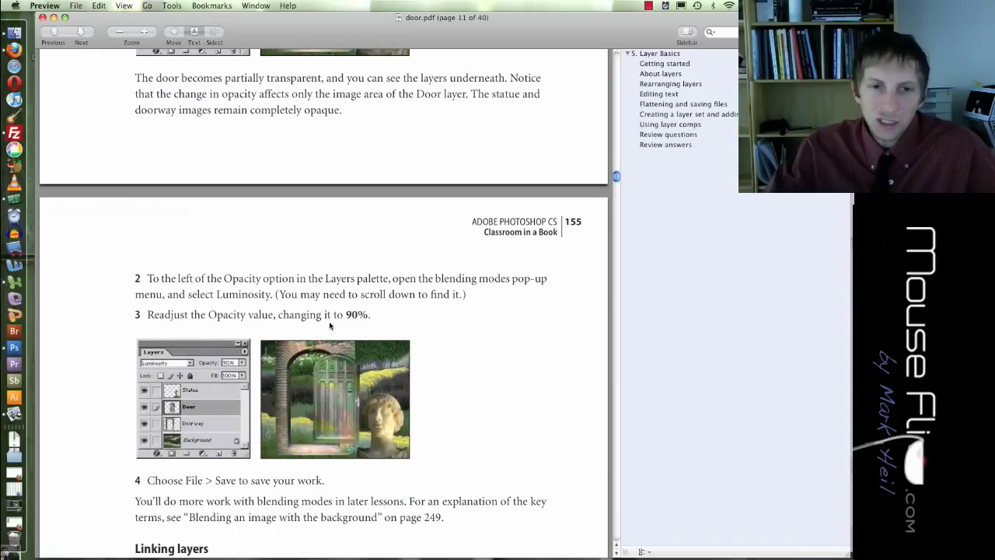
pyautogui.scroll(-5, 330, 326)
pyautogui.scroll(-3, 329, 325)
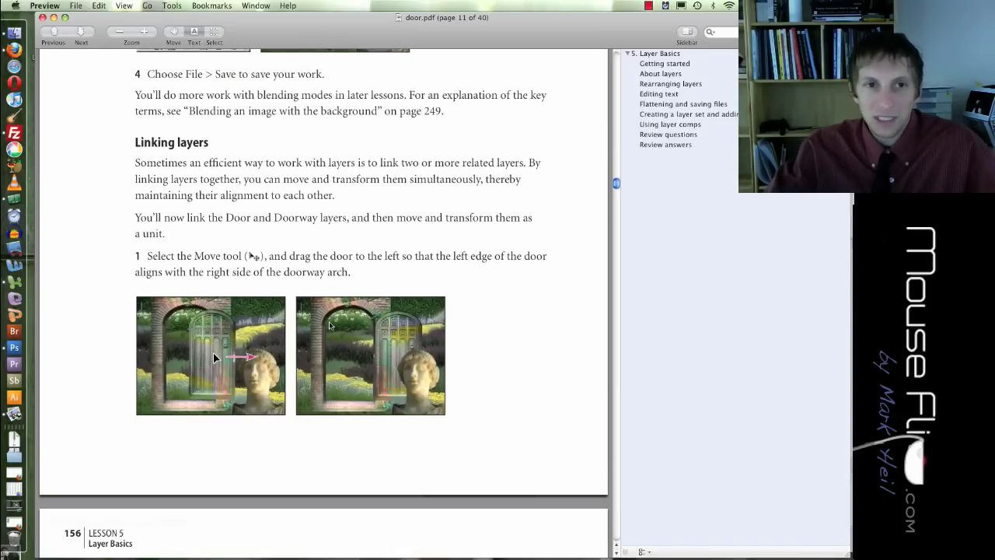
pyautogui.scroll(-5, 329, 325)
# Step: Switch to Photoshop, set the Door layer's opacity to 90%, and align the door's left edge with the arch's right side as in door.pdf
pyautogui.press('super+Tab')
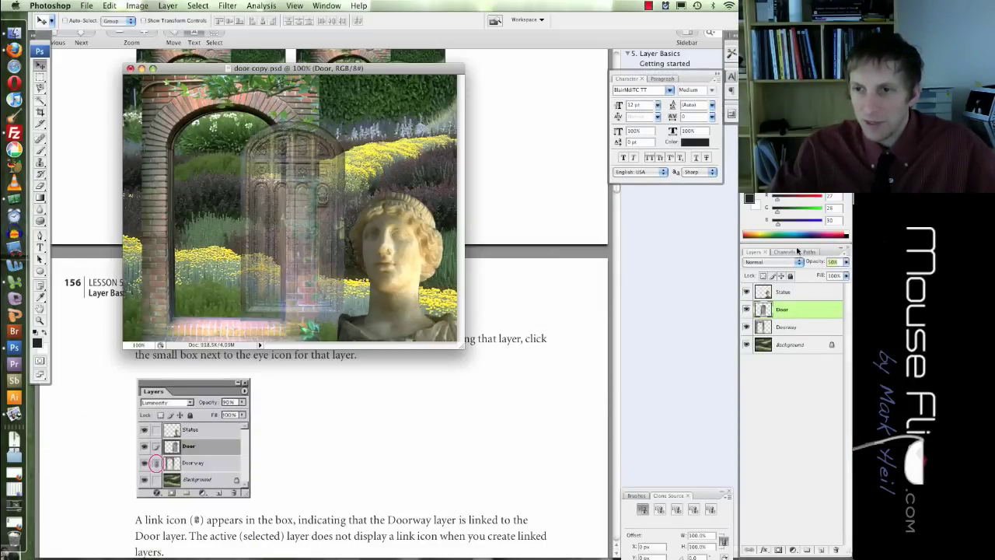
pyautogui.write('90')
pyautogui.moveTo(316, 224); pyautogui.dragTo(358, 225)
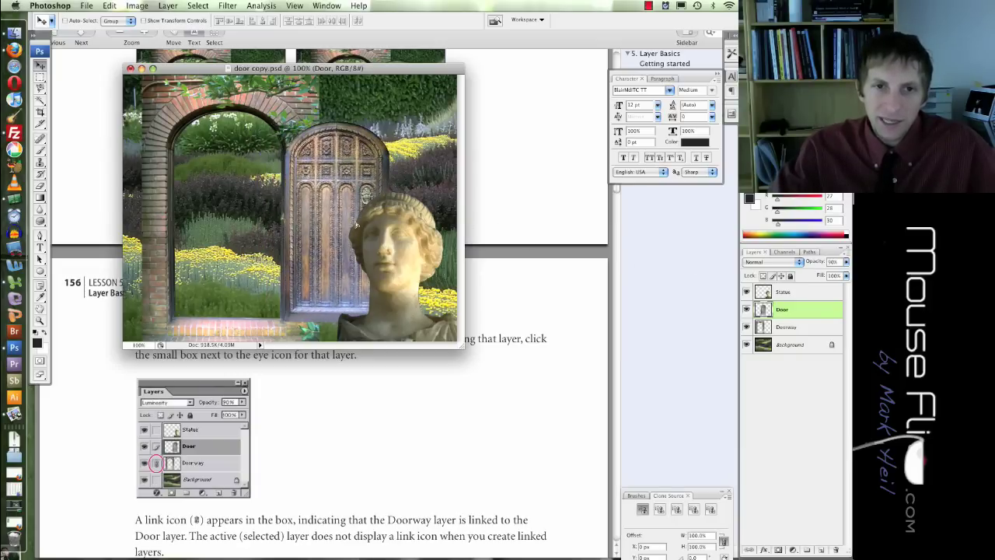
pyautogui.click(524, 160)
pyautogui.scroll(5, 523, 160)
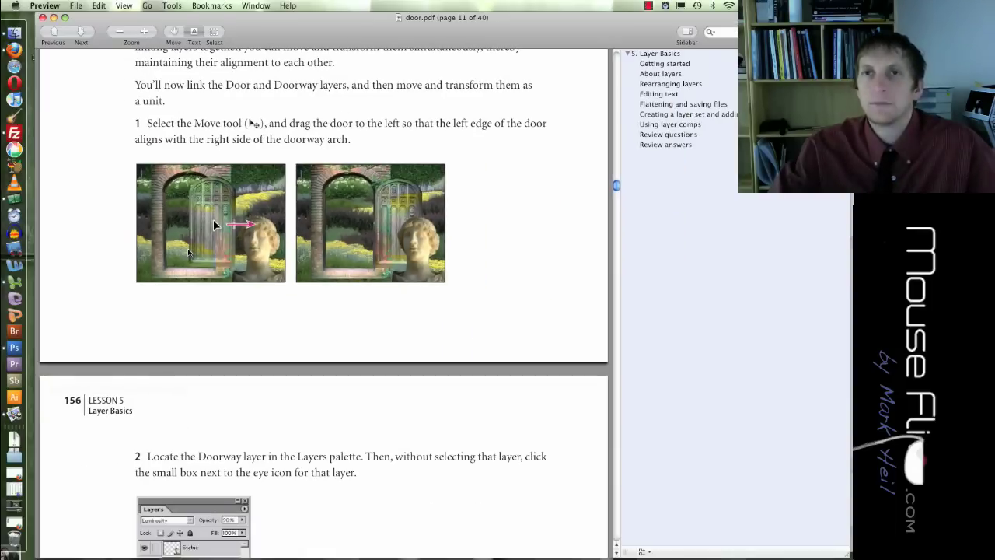
pyautogui.press('super+Tab')
pyautogui.moveTo(339, 253); pyautogui.dragTo(338, 251)
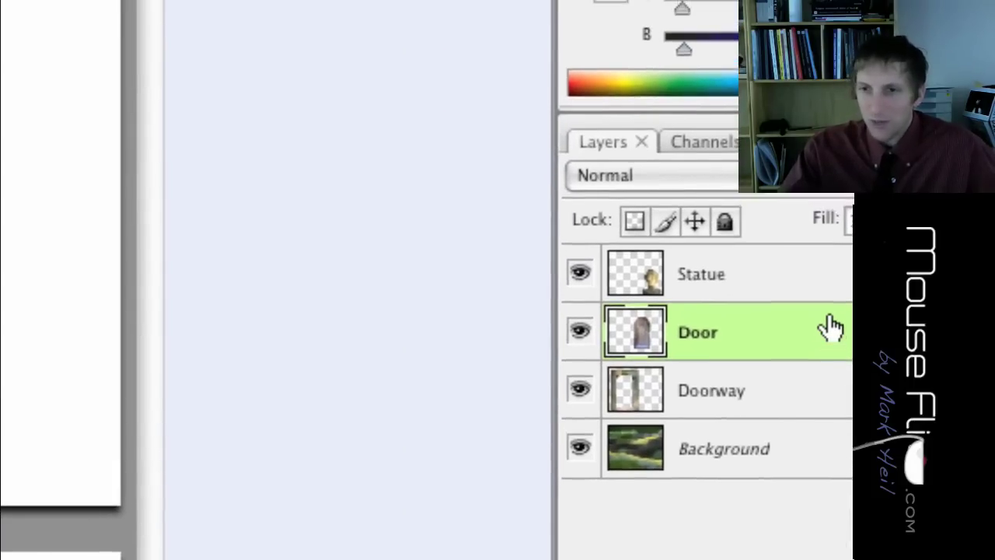
# Step: Select the Door and Doorway layers and link them
pyautogui.keyDown('shift'); pyautogui.click(831, 344); pyautogui.keyUp('shift')
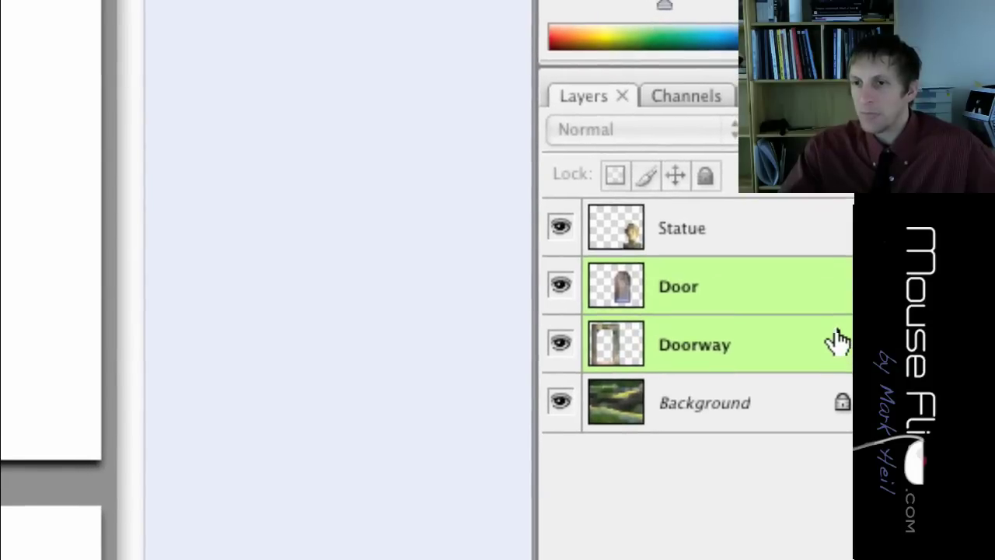
pyautogui.rightClick(831, 330)
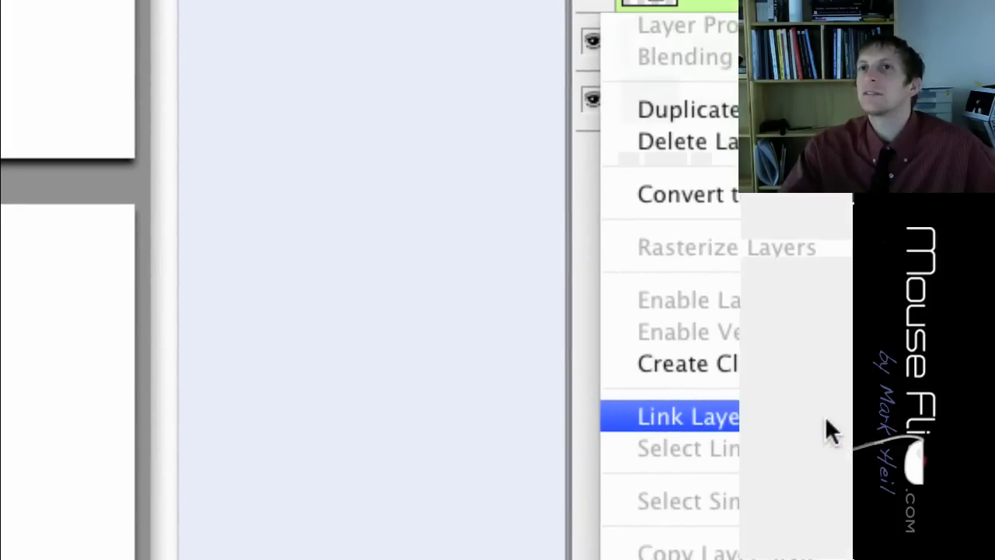
pyautogui.click(824, 416)
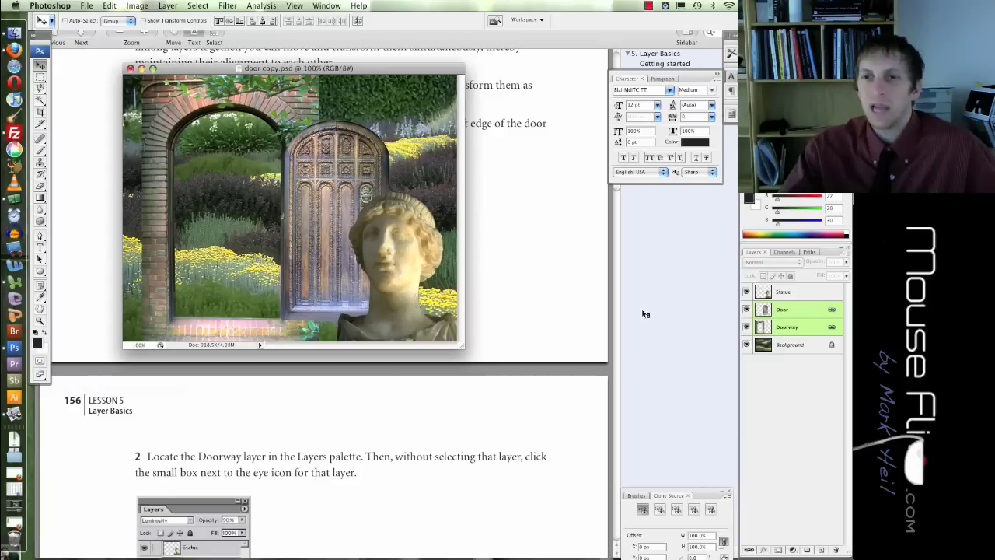
# Step: Try moving the linked door and doorway together down and to the left, and undo the move
pyautogui.moveTo(345, 205); pyautogui.dragTo(305, 255)
pyautogui.click(803, 331)
pyautogui.press('super+z')
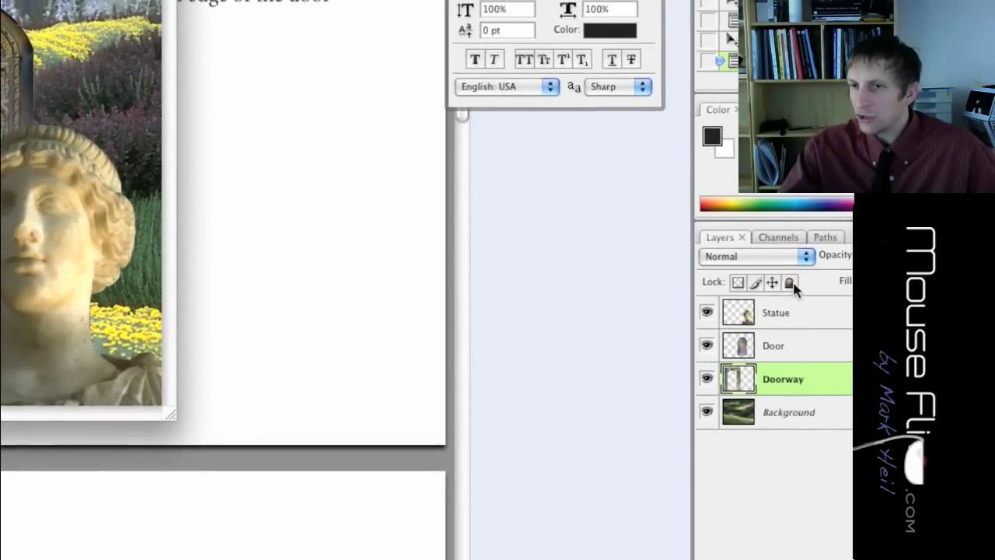
# Step: Try to move the linked door and doorway with the Doorway layer fully locked, and unlock the layer
pyautogui.click(790, 281)
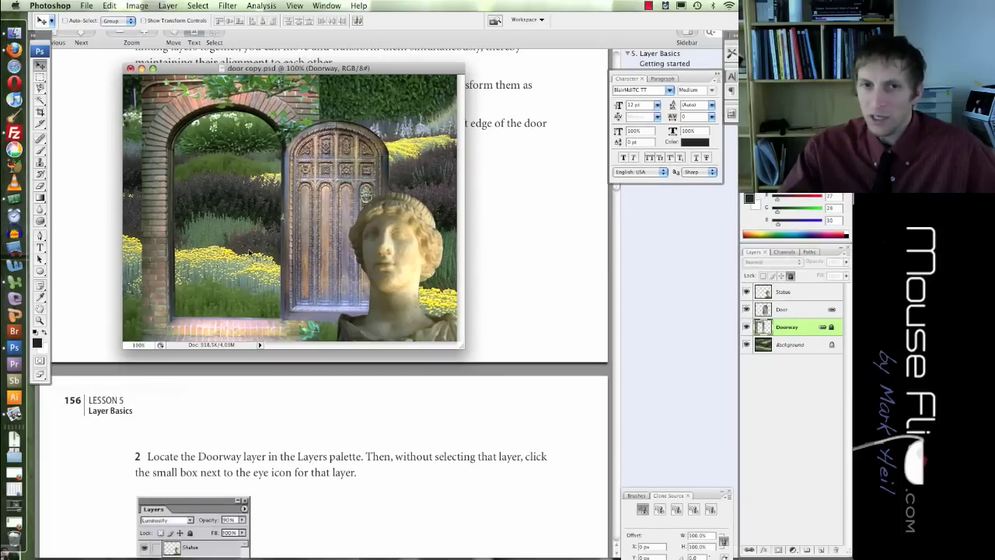
pyautogui.click(249, 253)
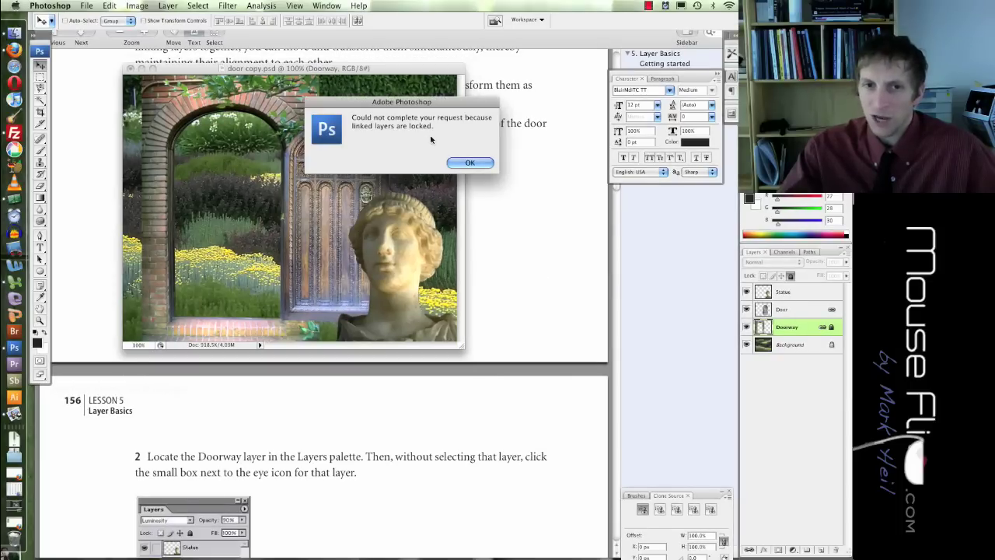
pyautogui.click(480, 164)
pyautogui.moveTo(321, 219); pyautogui.dragTo(315, 253)
pyautogui.click(470, 163)
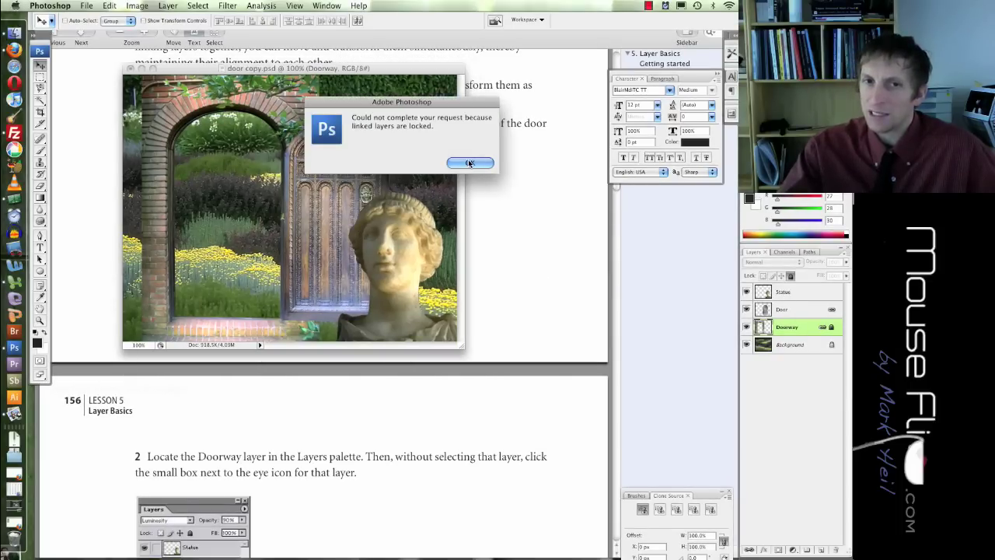
pyautogui.click(337, 194)
pyautogui.click(469, 164)
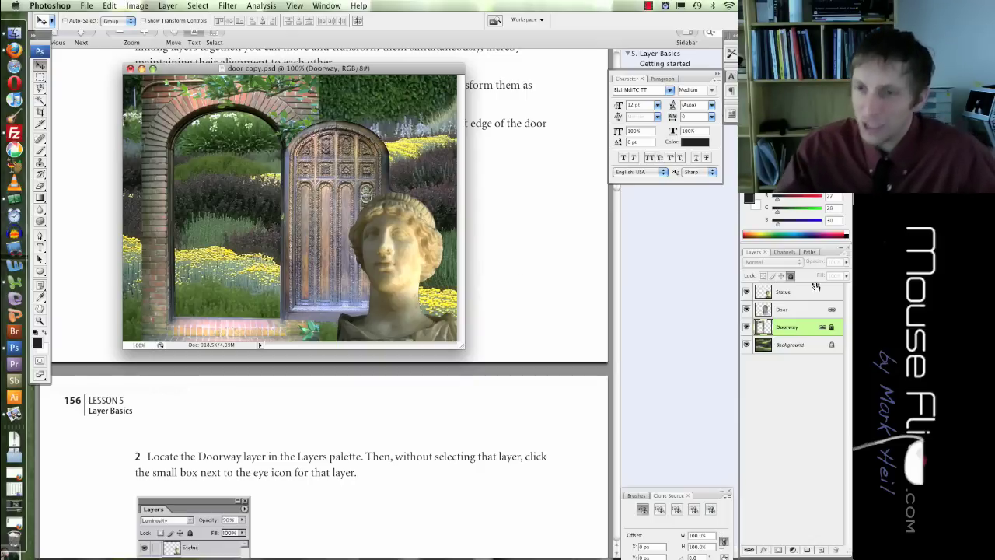
pyautogui.click(791, 277)
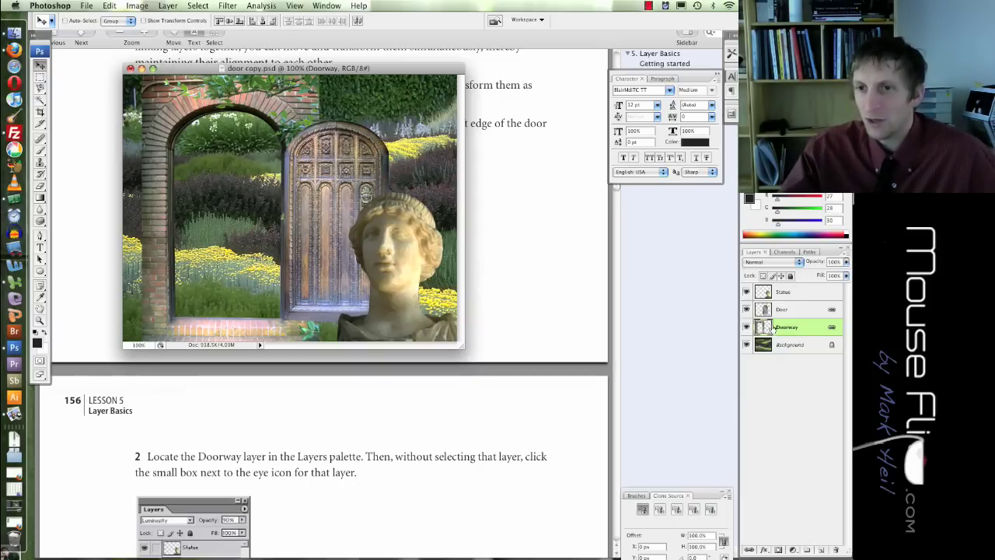
# Step: Try to move the locked Background layer above the Statue layer
pyautogui.click(789, 345)
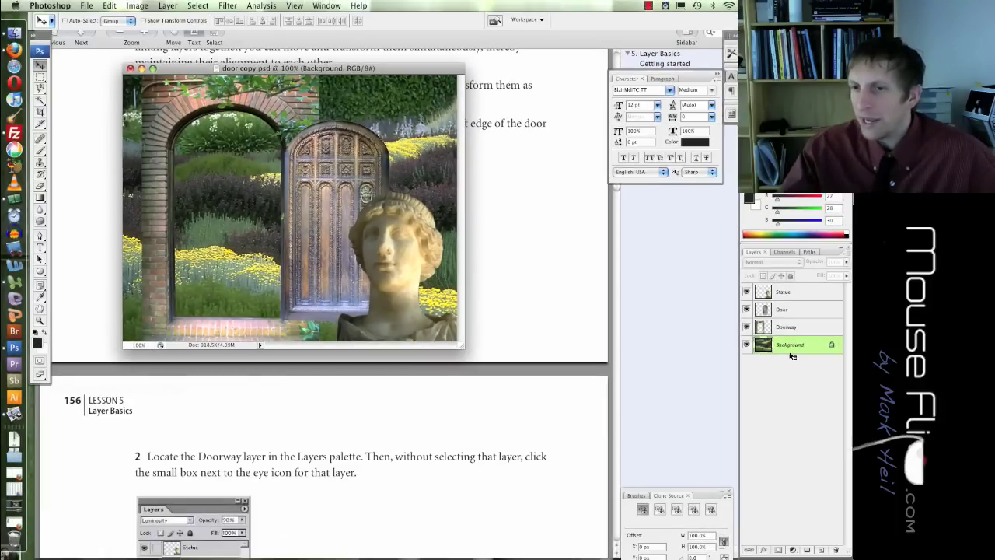
pyautogui.moveTo(791, 345); pyautogui.dragTo(790, 294)
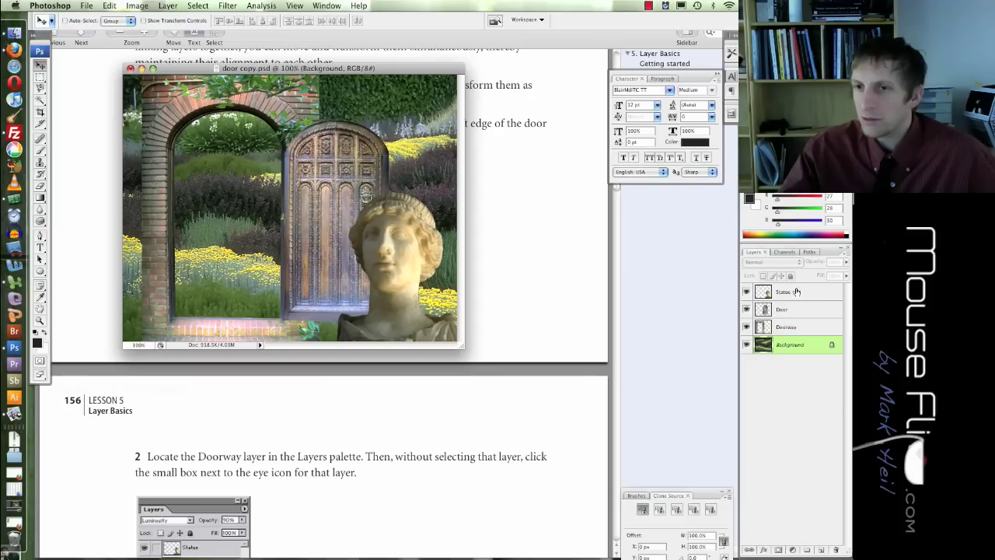
pyautogui.moveTo(792, 347); pyautogui.dragTo(796, 291)
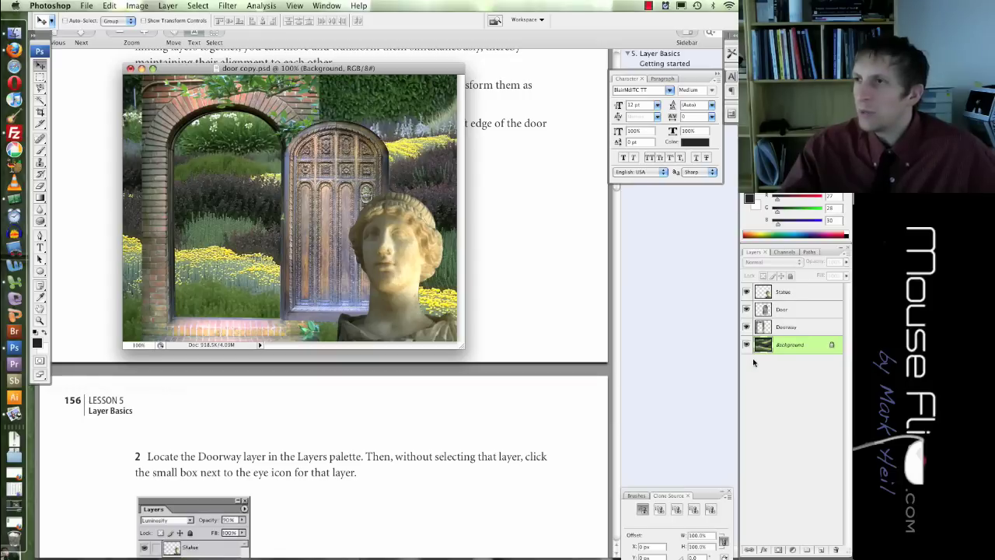
# Step: Duplicate the Background layer under the name Background copy and delete the original locked Background layer
pyautogui.rightClick(792, 347)
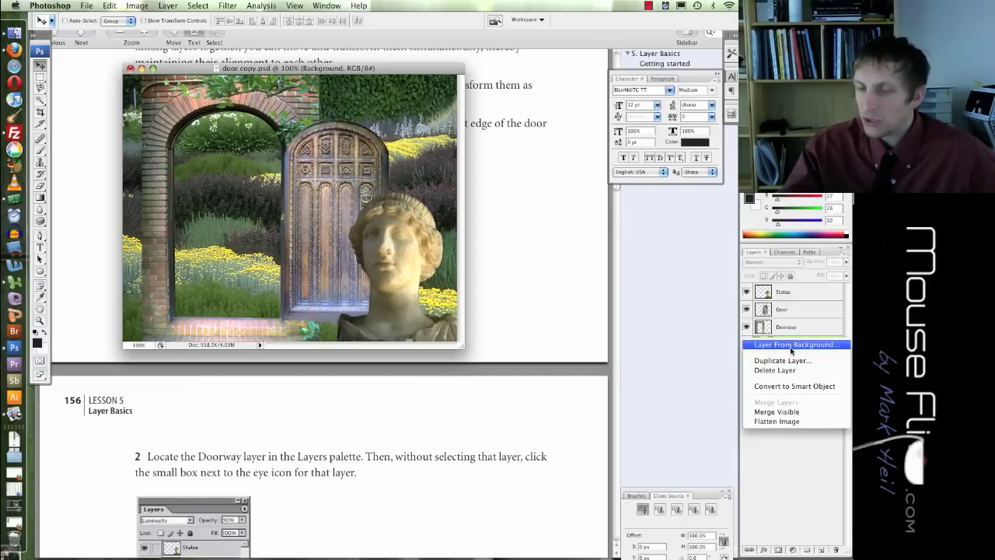
pyautogui.click(793, 362)
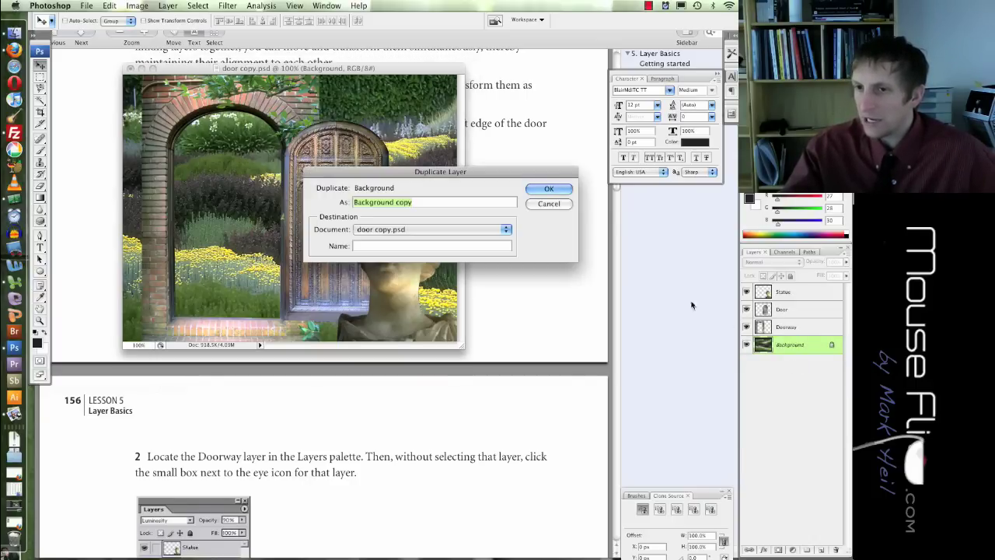
pyautogui.click(549, 190)
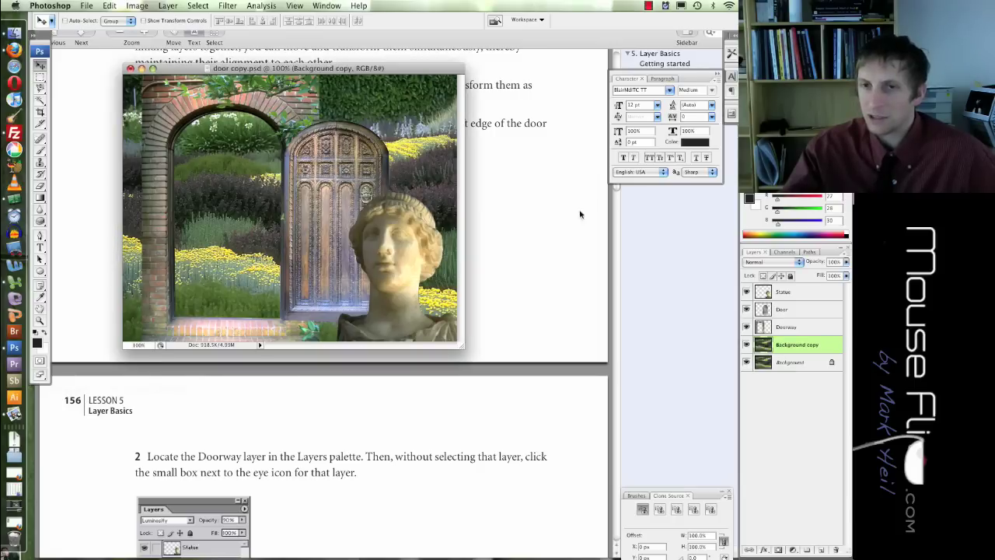
pyautogui.click(803, 363)
pyautogui.rightClick(804, 364)
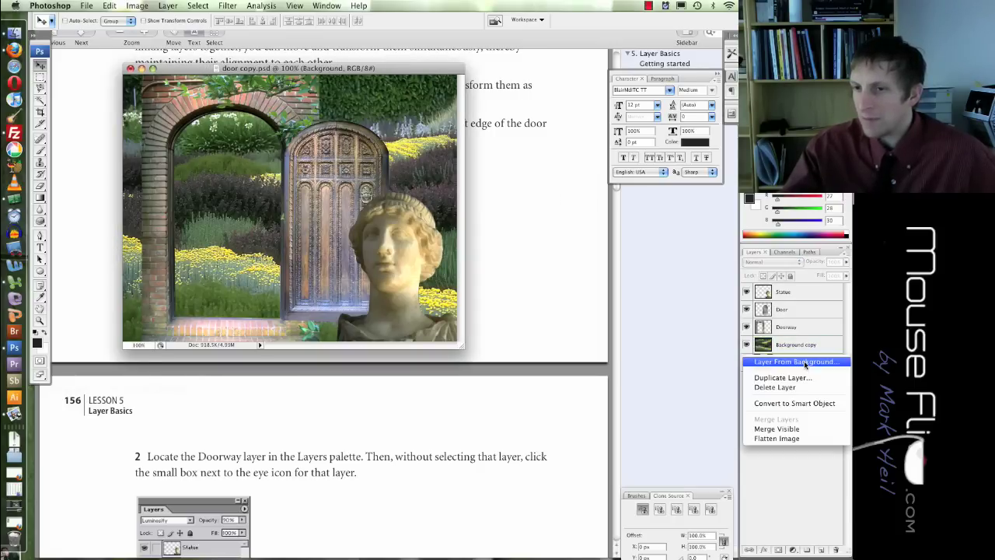
pyautogui.click(799, 384)
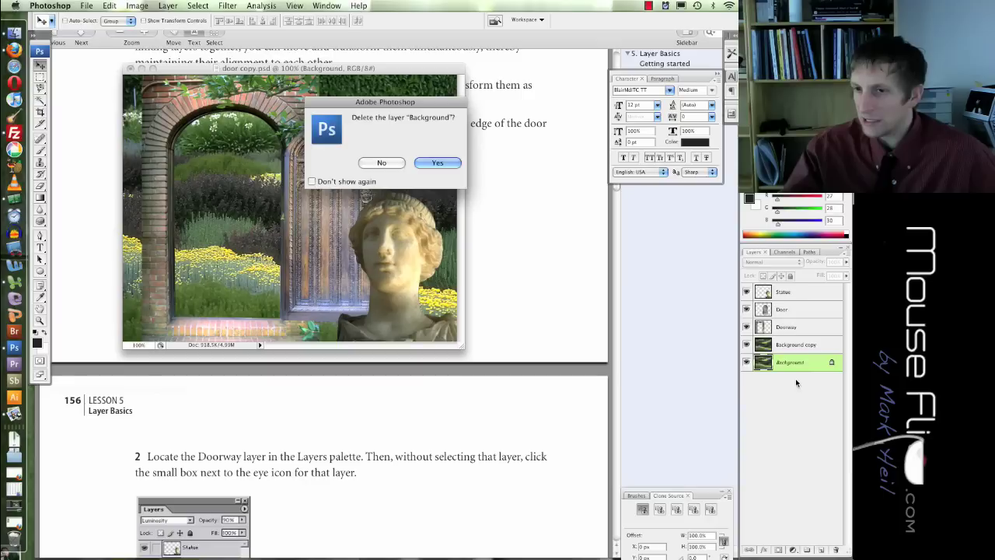
pyautogui.click(453, 164)
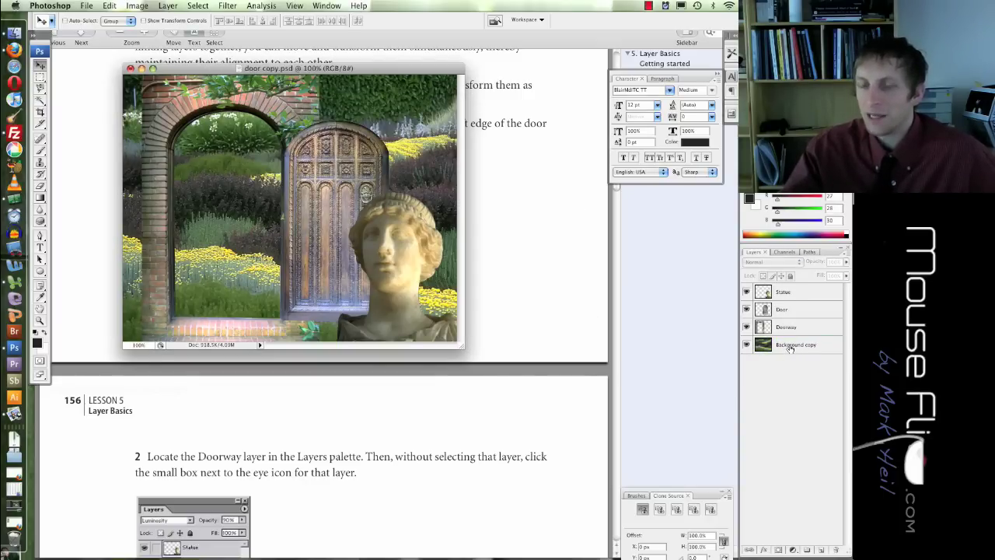
# Step: Try the Background copy layer above the Statue layer, and return it to beneath the Doorway layer
pyautogui.moveTo(789, 348); pyautogui.dragTo(796, 286)
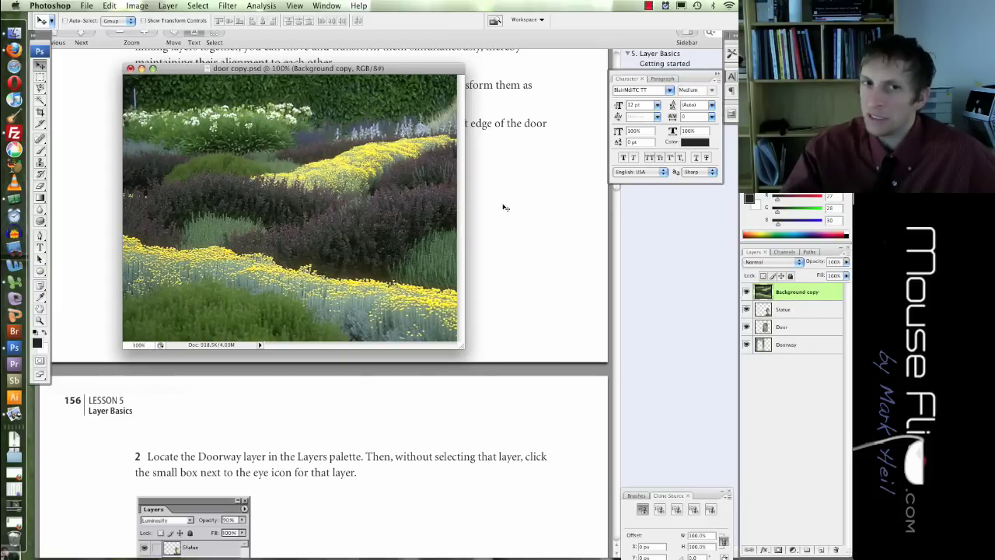
pyautogui.click(846, 261)
pyautogui.moveTo(845, 275)
pyautogui.mouseDown()
pyautogui.moveTo(799, 275)
pyautogui.moveTo(843, 275)
pyautogui.mouseUp()
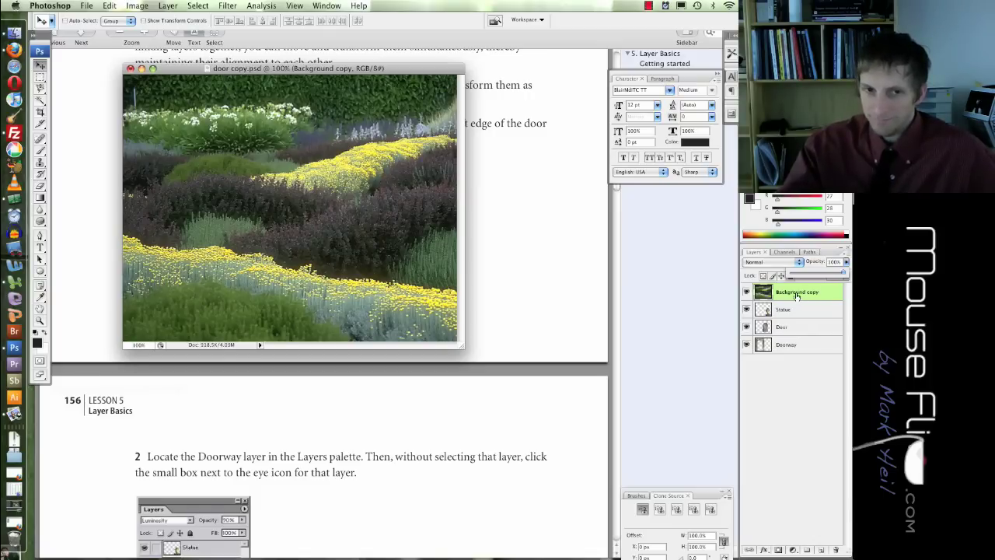
pyautogui.click(795, 294)
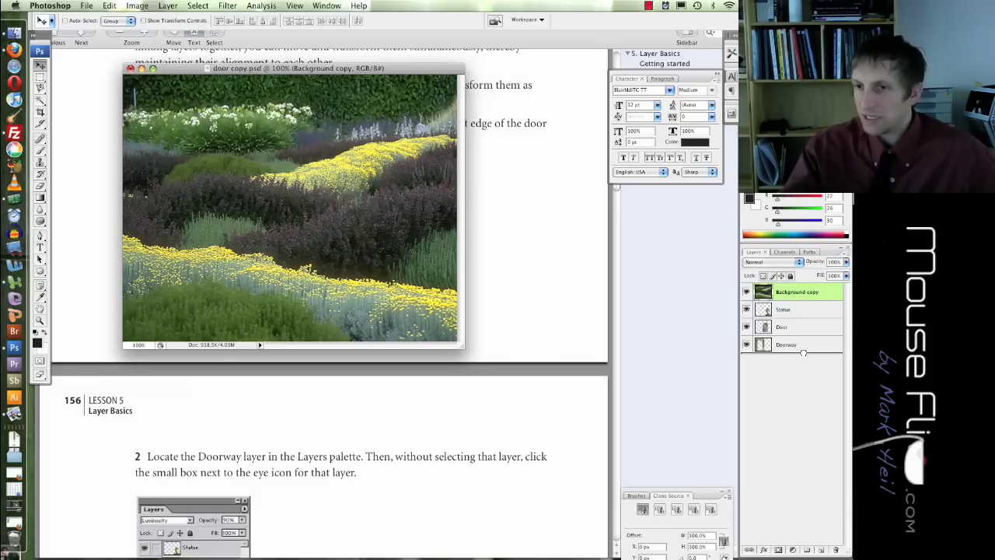
pyautogui.moveTo(803, 353); pyautogui.dragTo(804, 354)
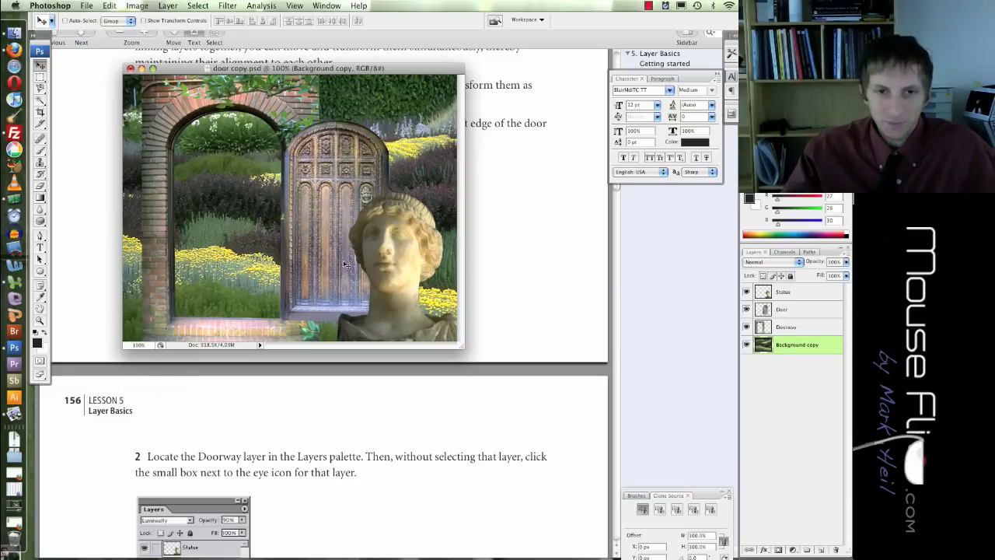
# Step: Switch to door.pdf in Preview and read the steps on scaling and repositioning the linked door and doorway
pyautogui.click(400, 465)
pyautogui.scroll(-5, 388, 444)
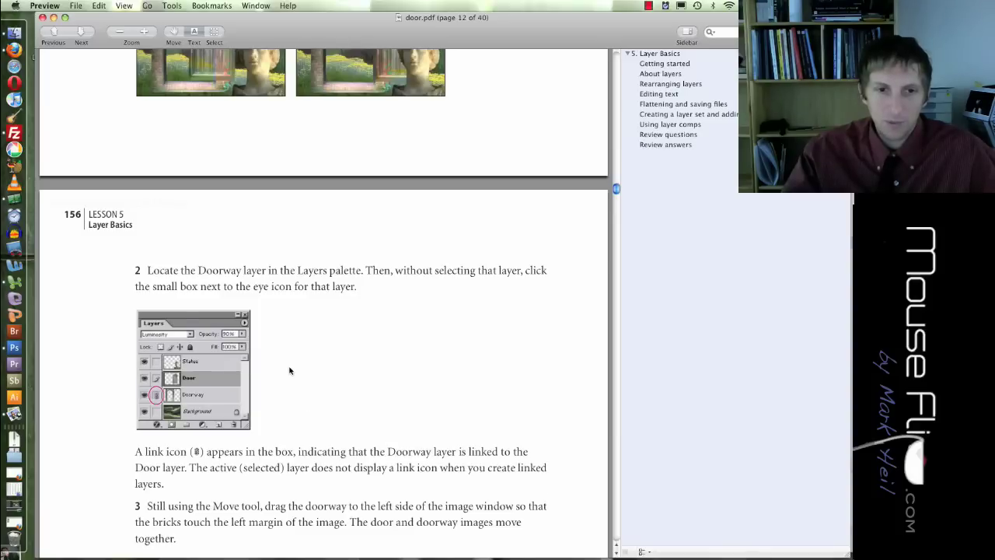
pyautogui.scroll(-15, 291, 372)
pyautogui.scroll(-6, 290, 371)
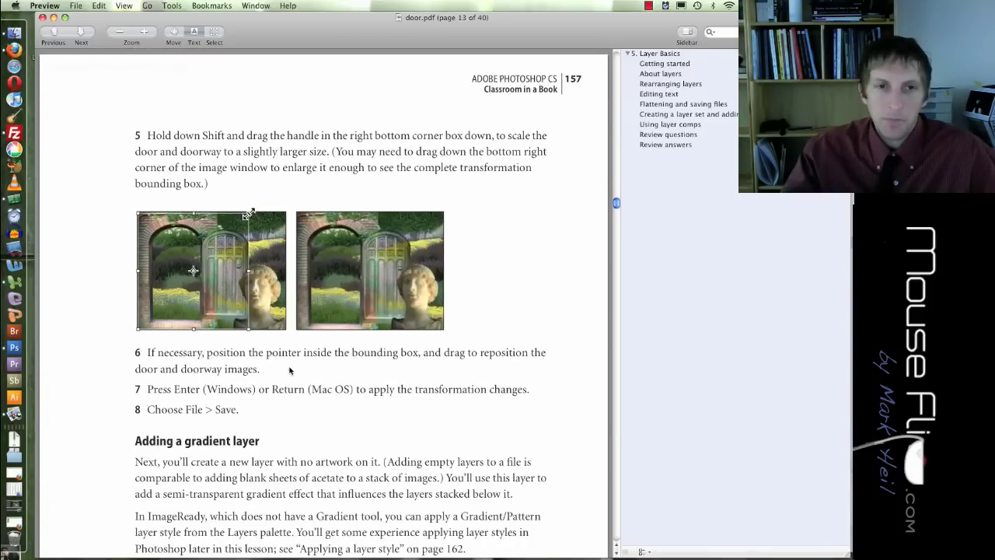
pyautogui.scroll(-2, 289, 371)
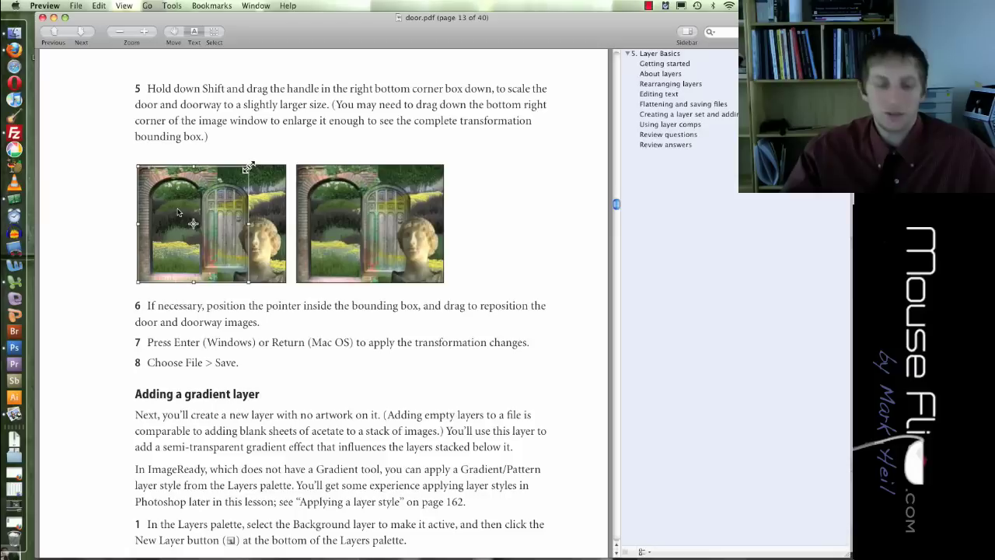
# Step: Switch to Photoshop and transform the Door and Doorway layers together, shifting them to the image's left edge and enlarging them slightly
pyautogui.press('super+Tab')
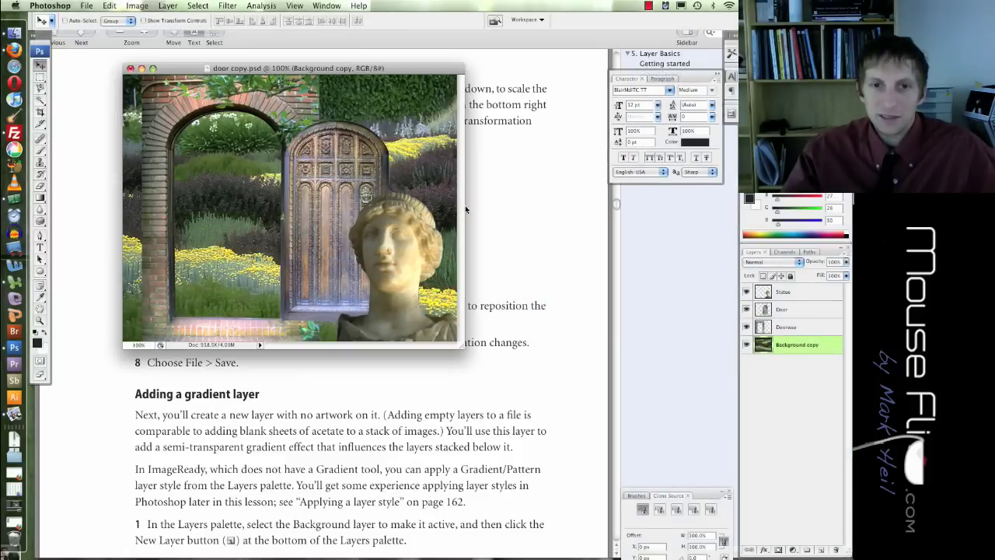
pyautogui.click(810, 310)
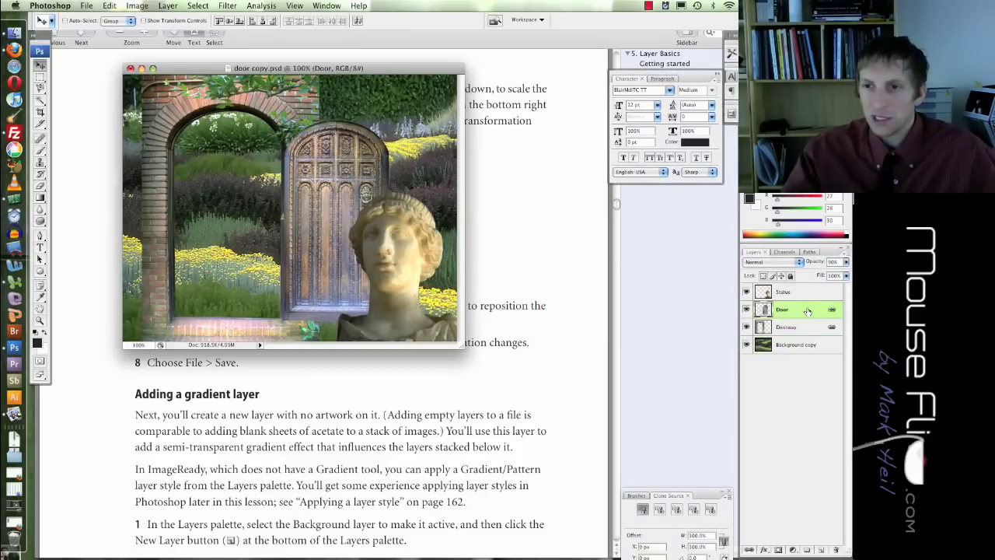
pyautogui.keyDown('shift'); pyautogui.click(801, 327); pyautogui.keyUp('shift')
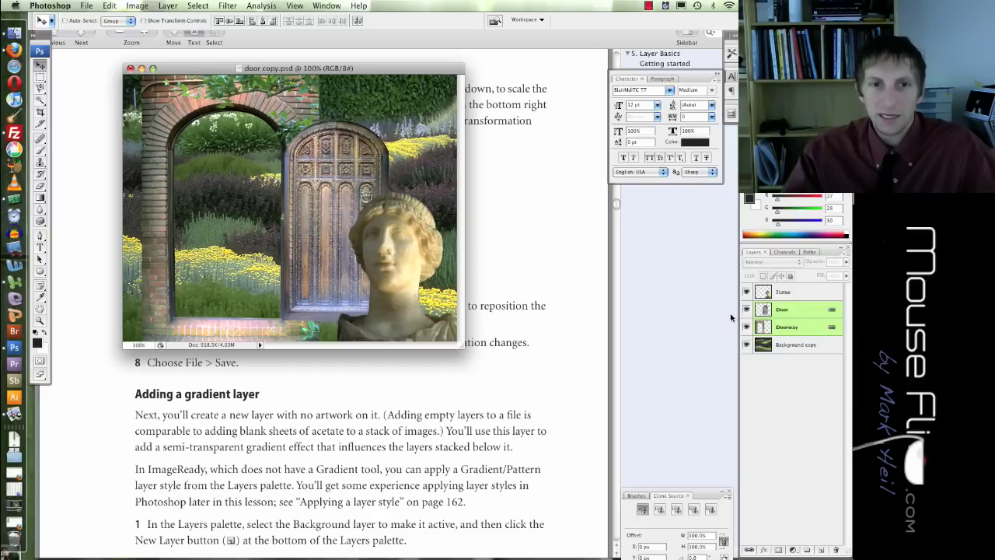
pyautogui.press('super+t')
pyautogui.moveTo(307, 148); pyautogui.dragTo(287, 150)
pyautogui.moveTo(369, 76); pyautogui.dragTo(399, 63)
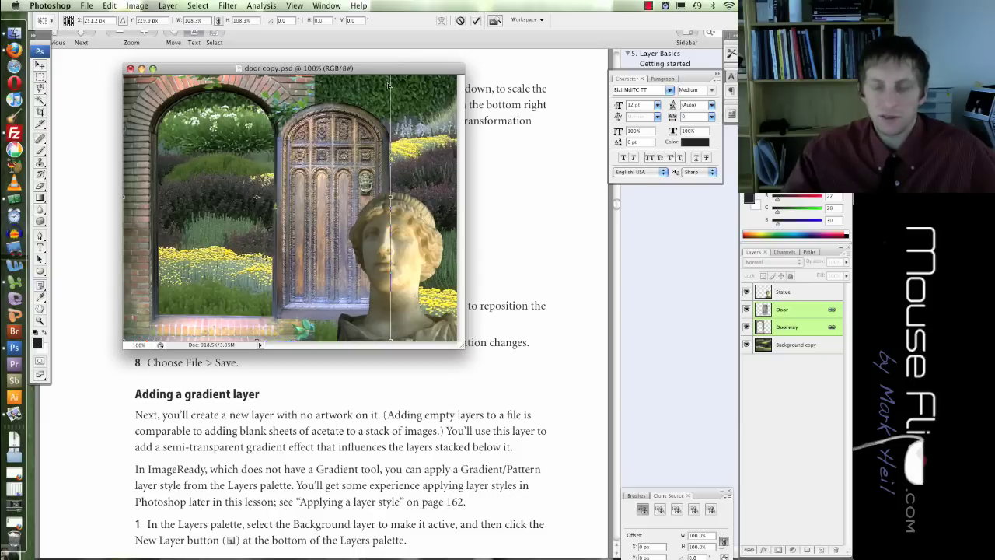
pyautogui.hotkey('ctrl', 'z')
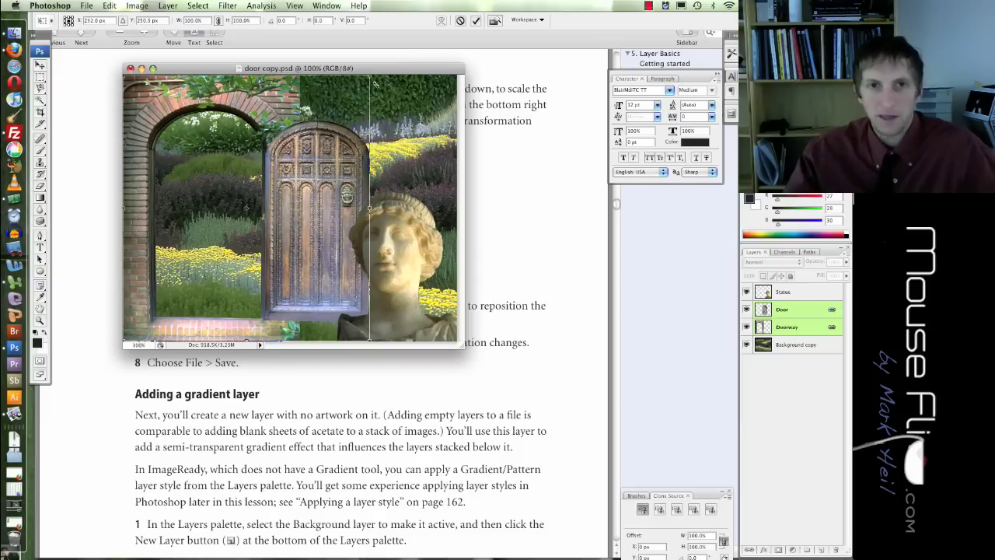
pyautogui.moveTo(371, 76); pyautogui.dragTo(393, 66)
pyautogui.press('Return')
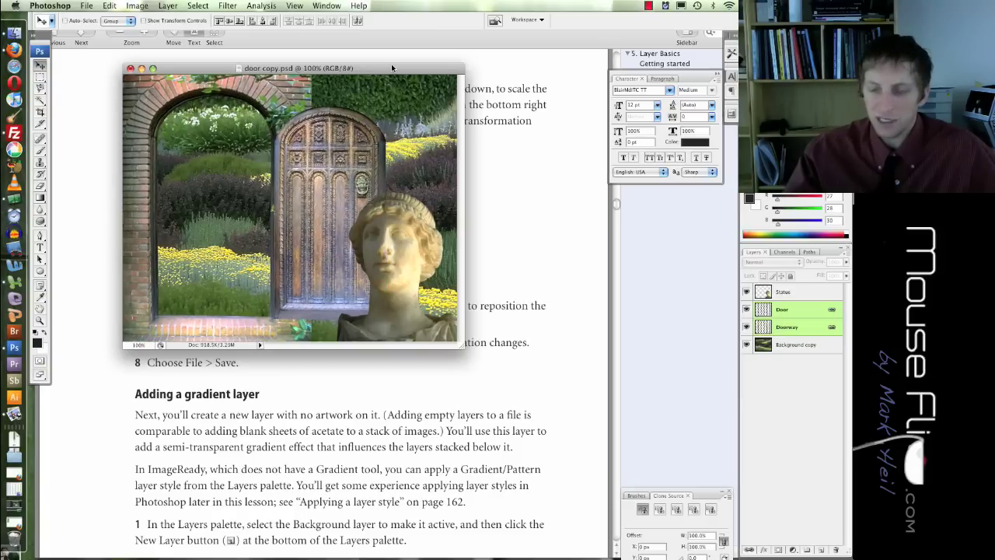
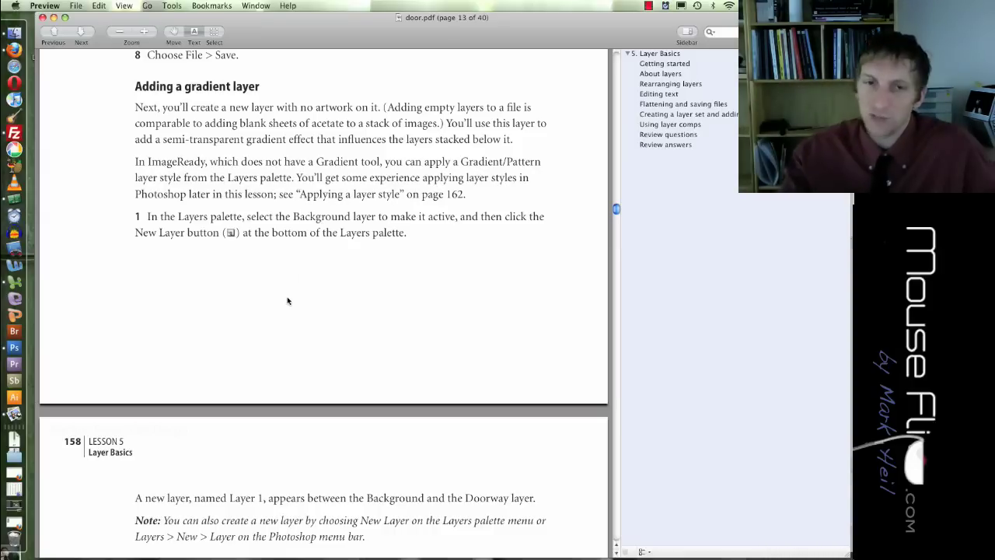
# Step: Read the steps for adding a gradient layer in door.pdf, through drawing the purple gradient across the image
pyautogui.scroll(-10, 319, 229)
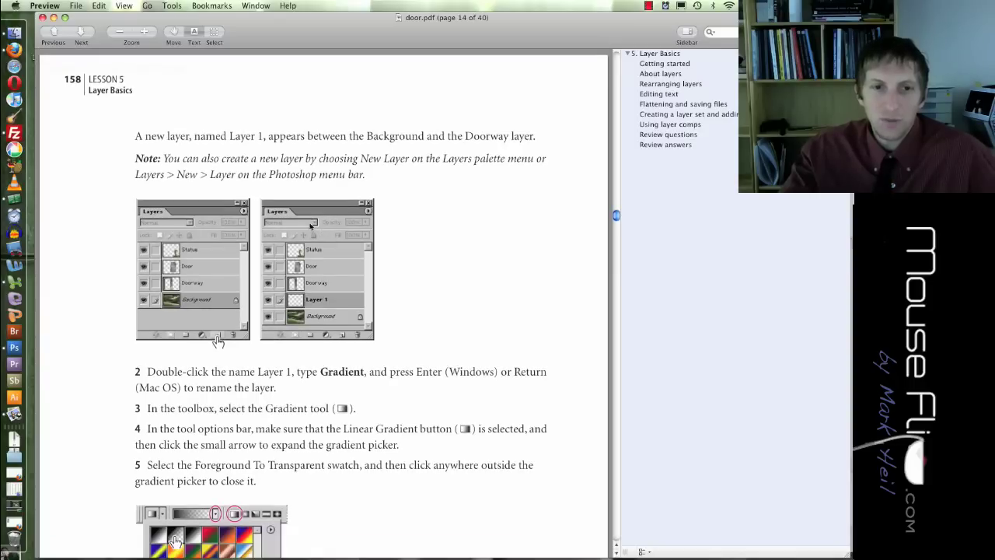
pyautogui.scroll(-9, 333, 370)
pyautogui.scroll(5, 333, 366)
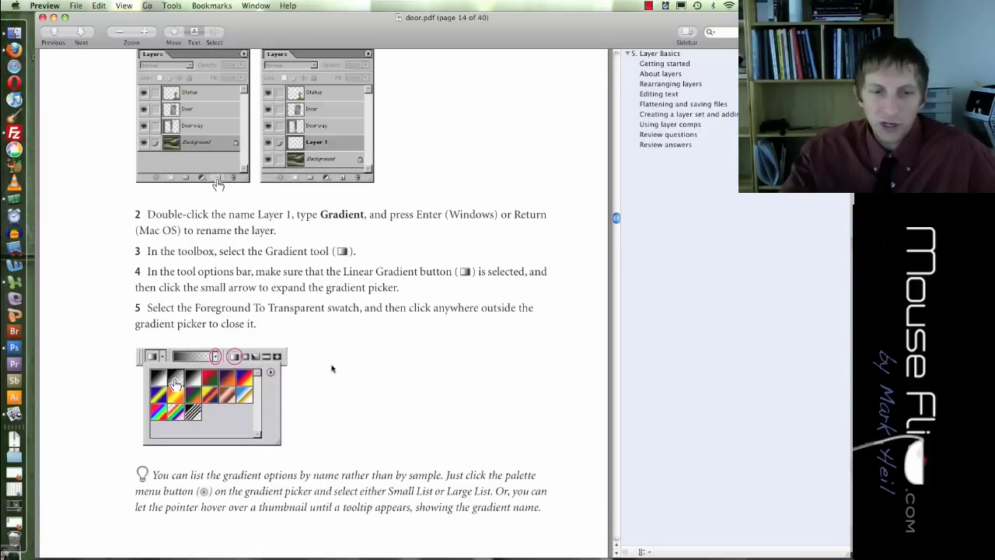
pyautogui.scroll(-1, 332, 359)
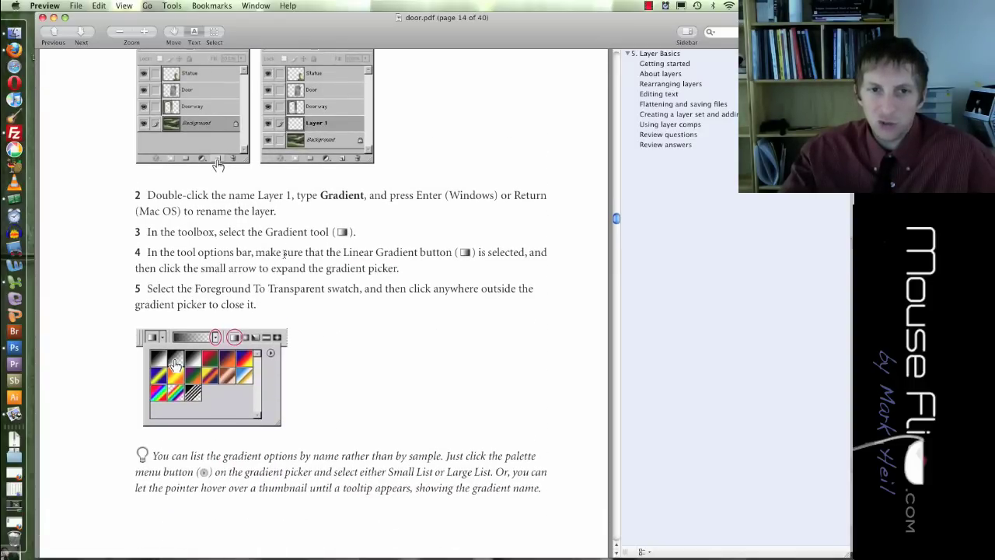
pyautogui.scroll(-15, 284, 256)
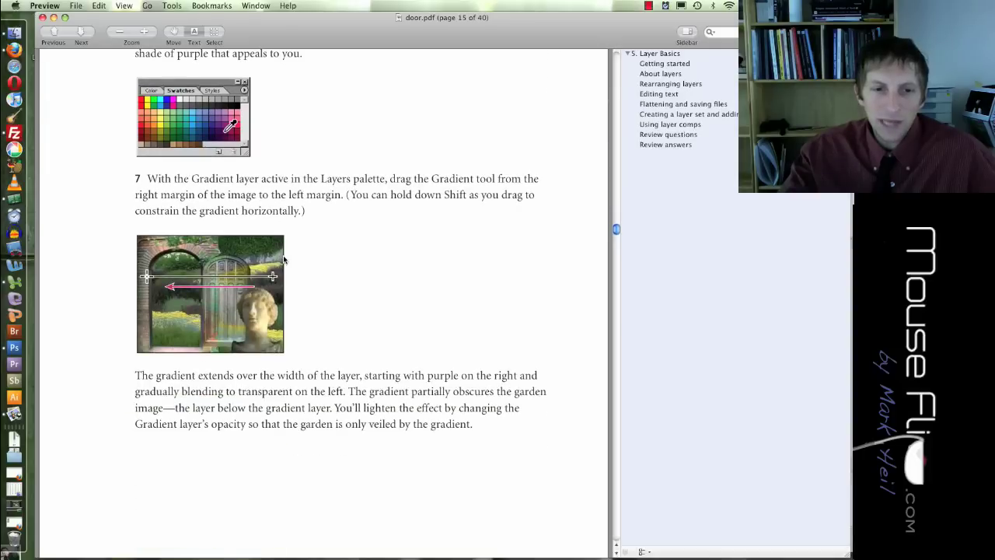
pyautogui.scroll(1, 284, 256)
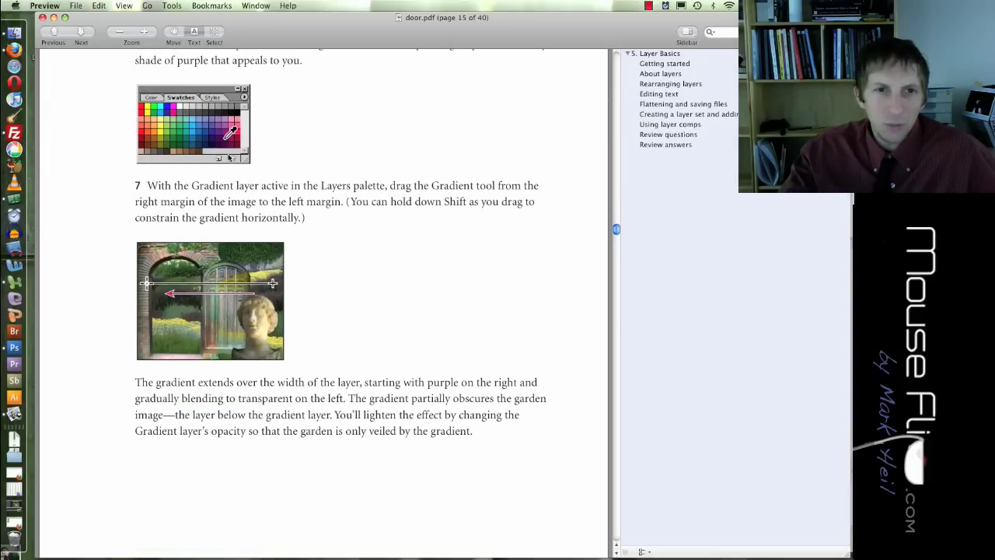
# Step: Switch to Photoshop, add a new empty layer above the Door layer, and rename it Gradient
pyautogui.press('super+Tab')
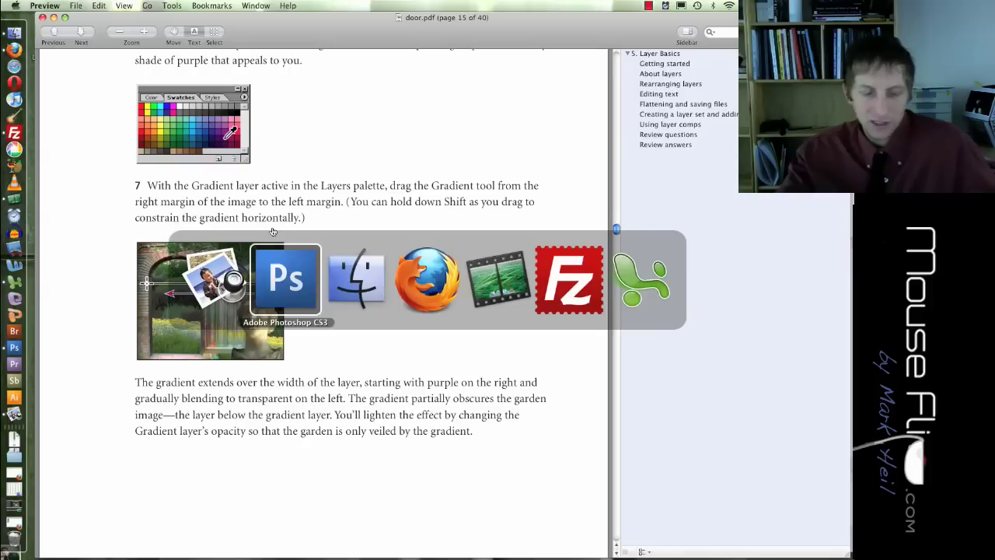
pyautogui.moveTo(290, 69); pyautogui.dragTo(264, 104)
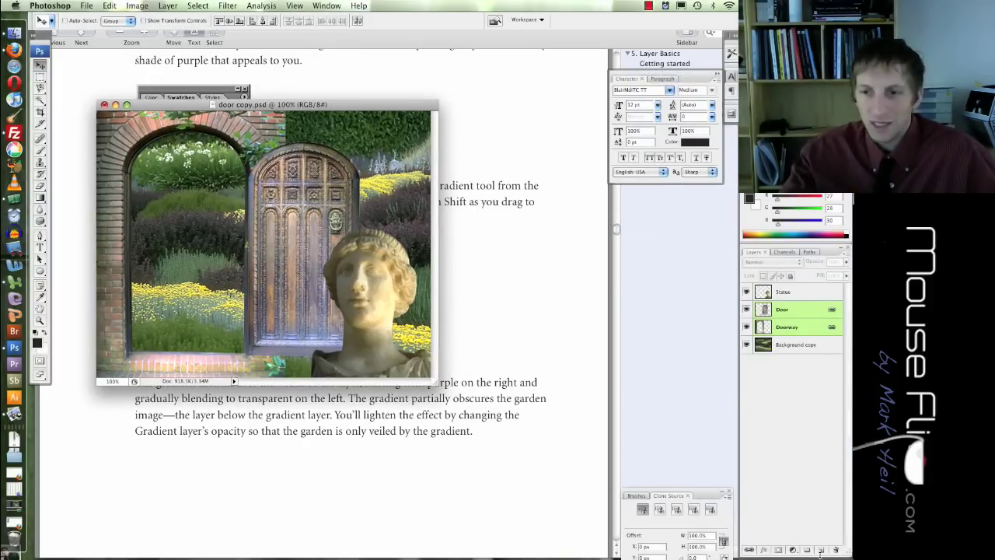
pyautogui.click(822, 550)
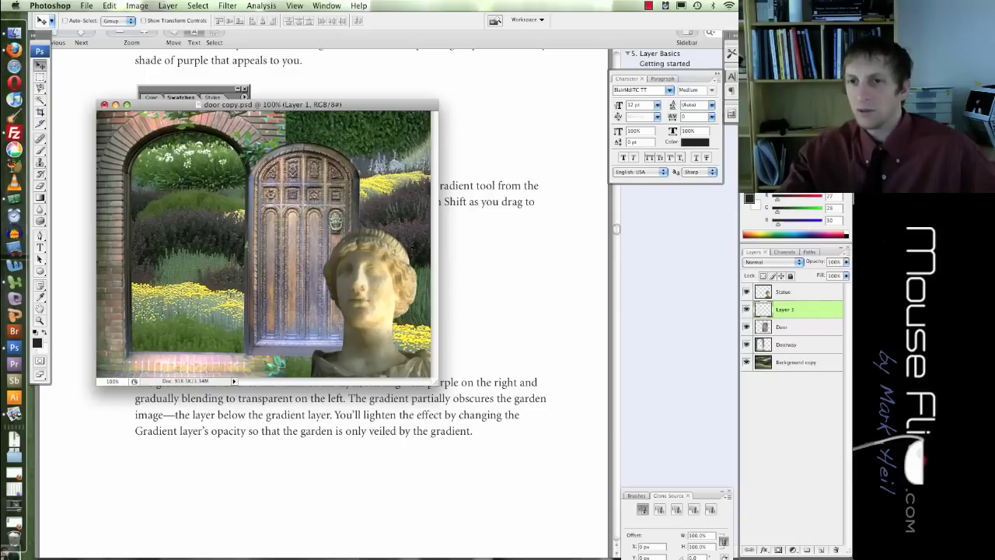
pyautogui.click(164, 6)
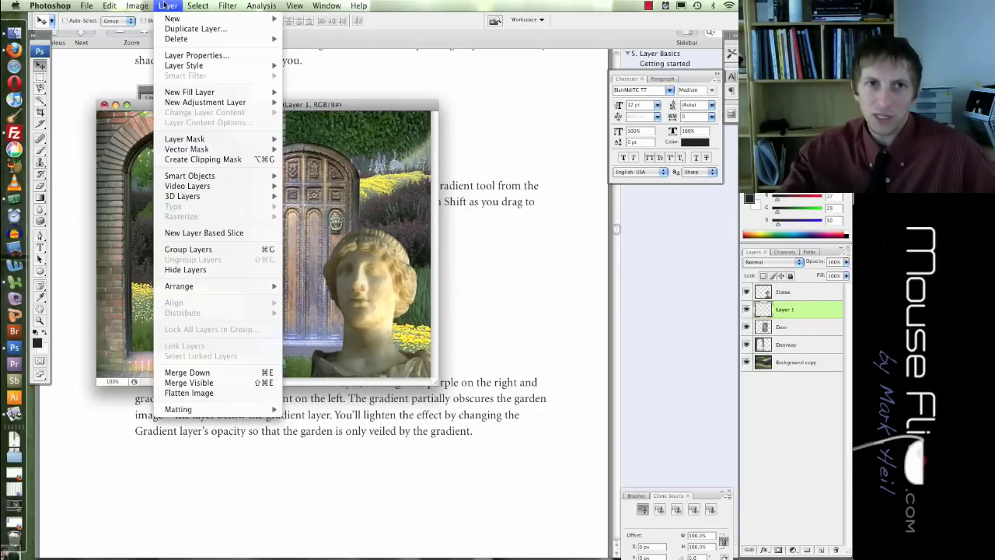
pyautogui.moveTo(238, 21)
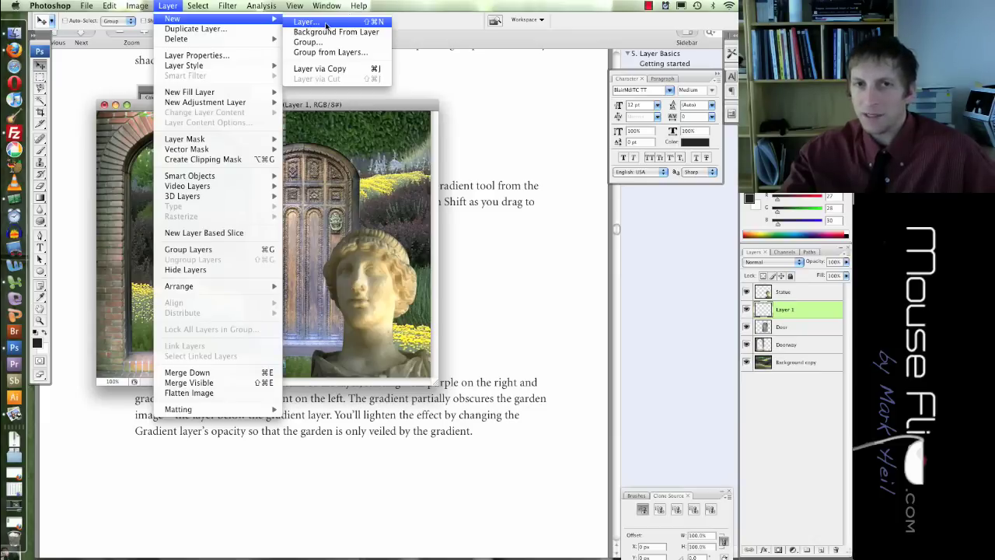
pyautogui.click(786, 311)
pyautogui.doubleClick(785, 309)
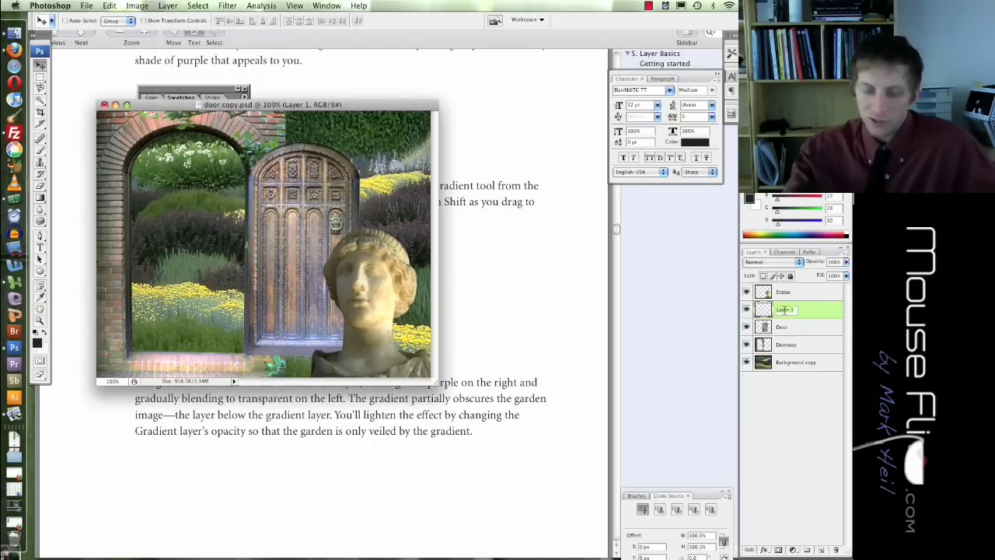
pyautogui.write('Gradient')
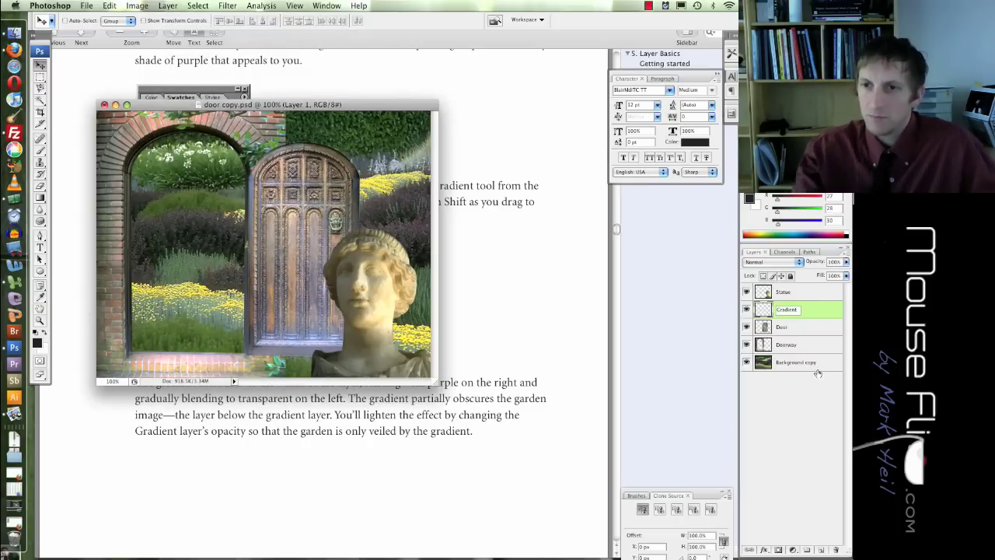
# Step: Finish renaming the Gradient layer and switch to door.pdf in Preview to read the step on the layer's opacity
pyautogui.click(819, 405)
pyautogui.click(515, 376)
pyautogui.scroll(-10, 486, 384)
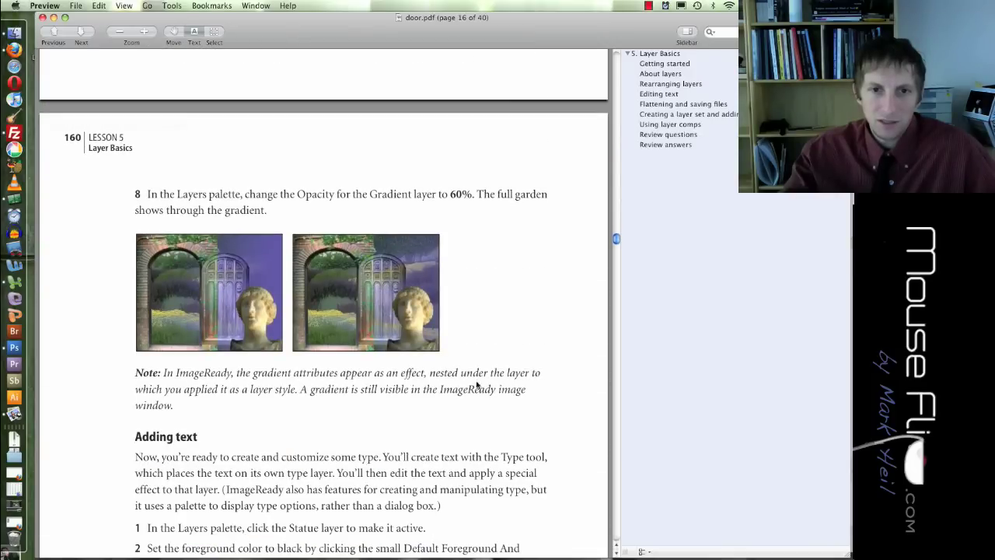
pyautogui.press('super+Tab')
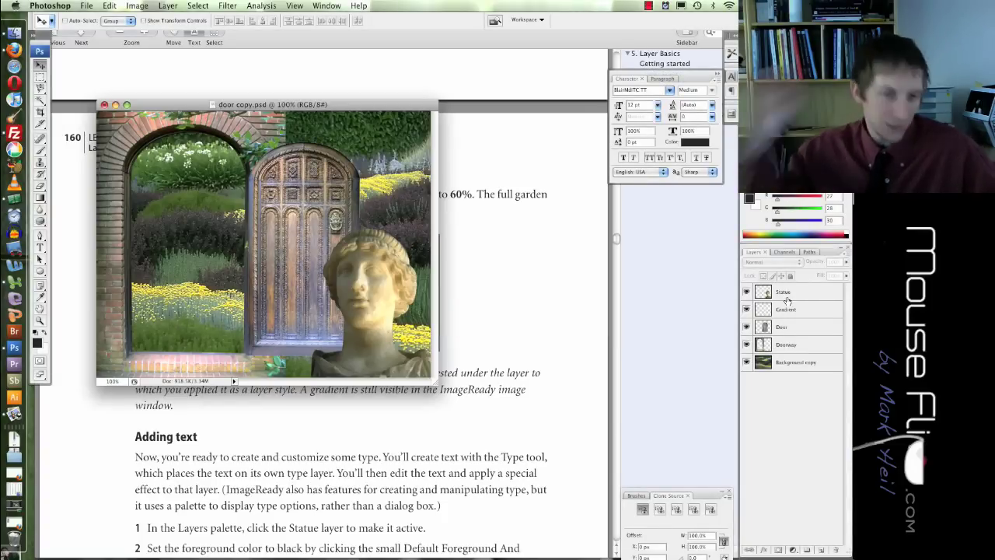
pyautogui.click(442, 469)
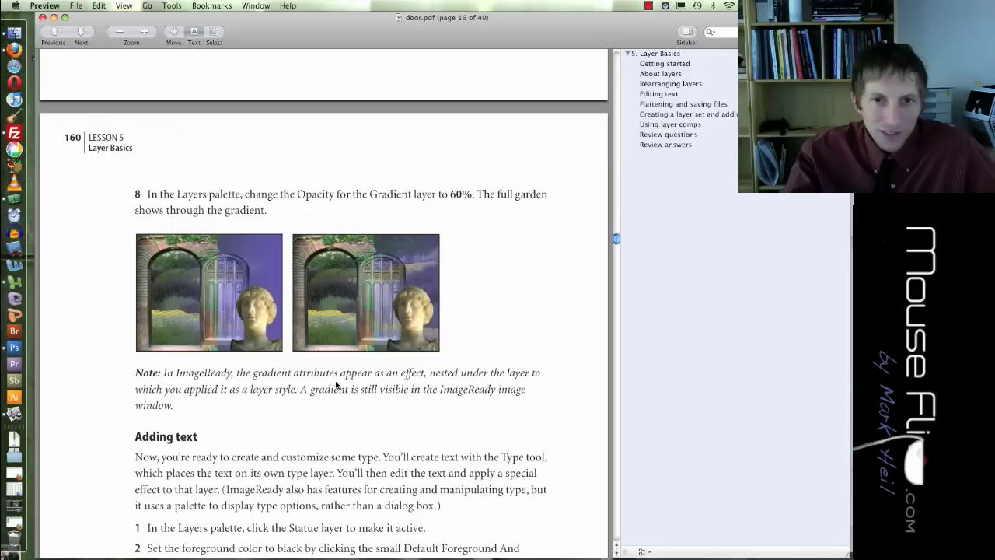
# Step: Switch to Photoshop and move the Gradient layer between the Doorway and Background copy layers
pyautogui.press('super+Tab')
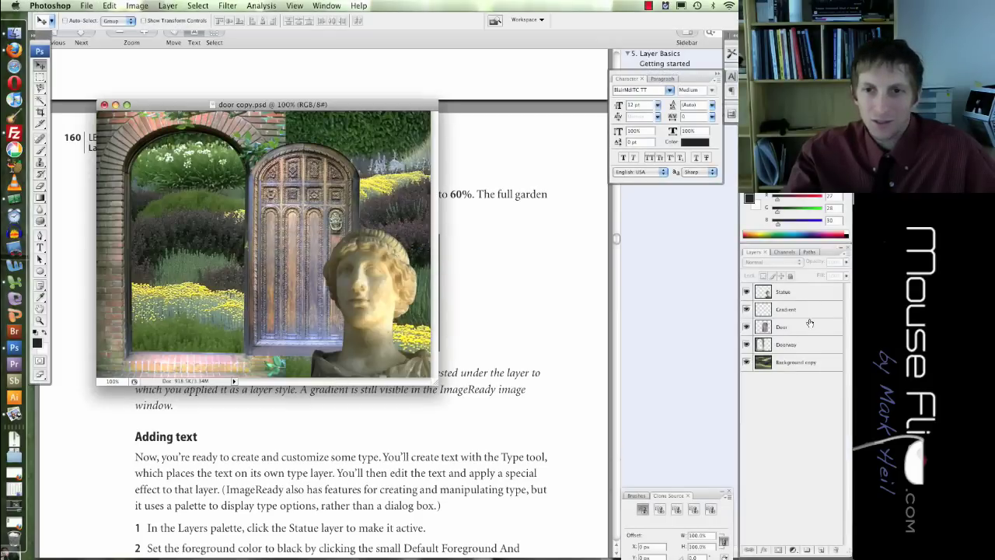
pyautogui.moveTo(803, 311); pyautogui.dragTo(802, 354)
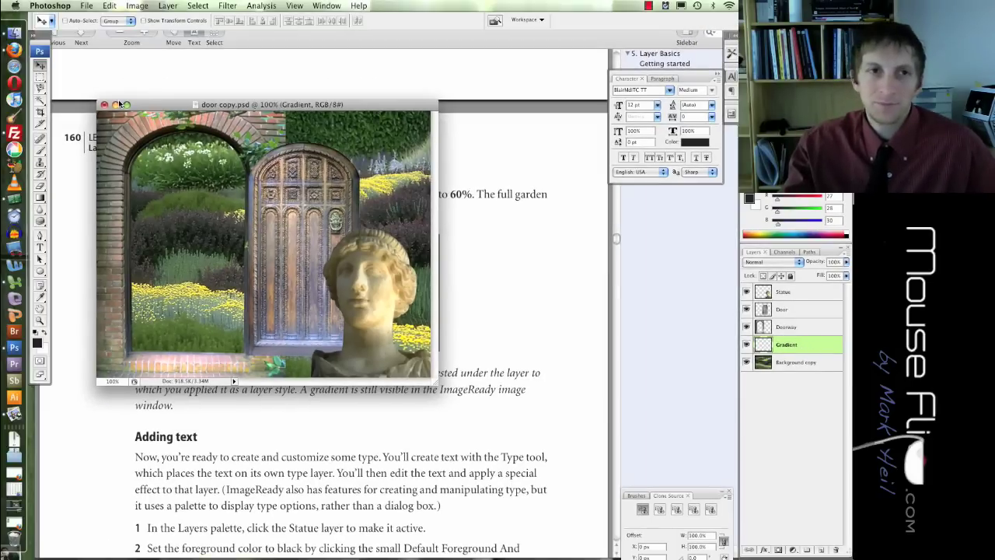
# Step: Enlarge the door copy.psd document window and set its zoom level to 133%
pyautogui.click(126, 104)
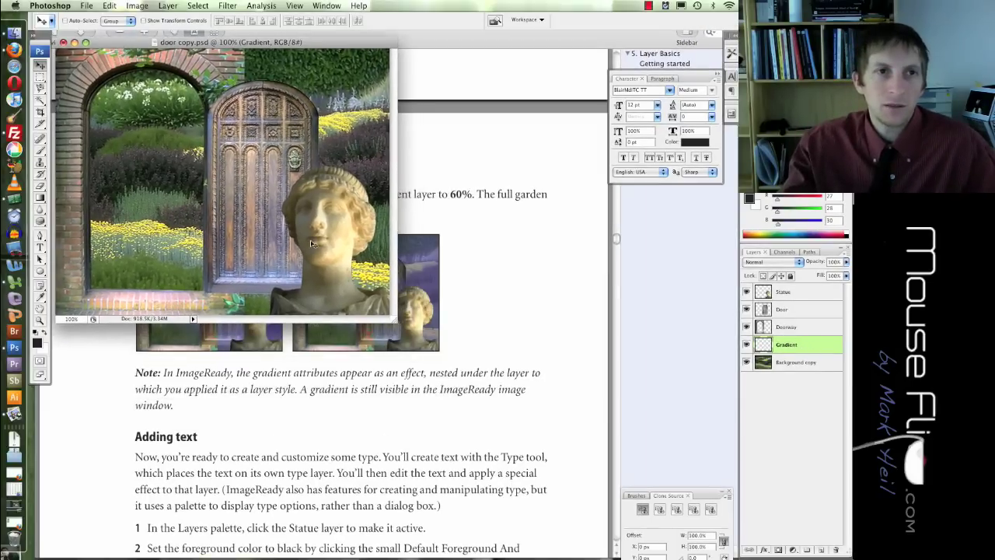
pyautogui.moveTo(395, 324); pyautogui.dragTo(575, 470)
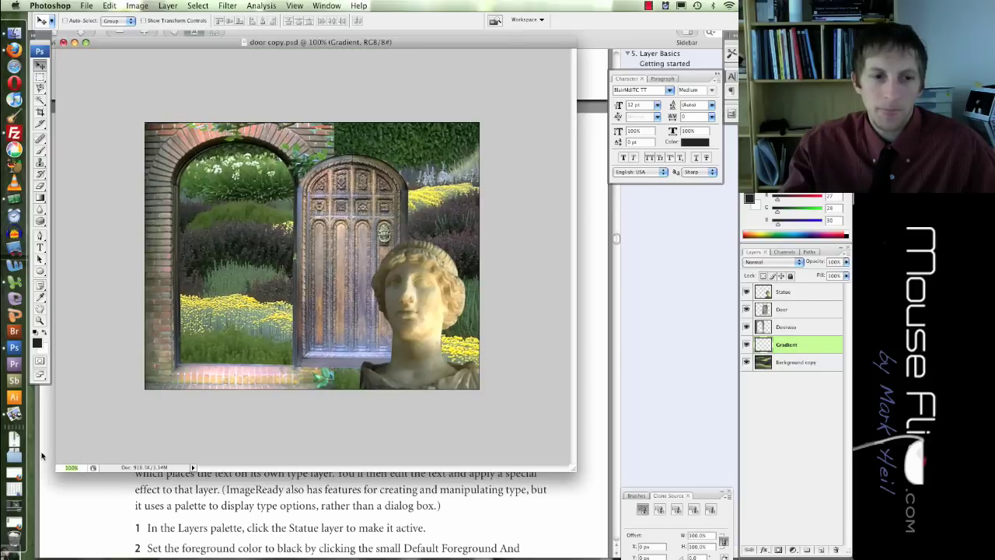
pyautogui.write('122')
pyautogui.press('Return')
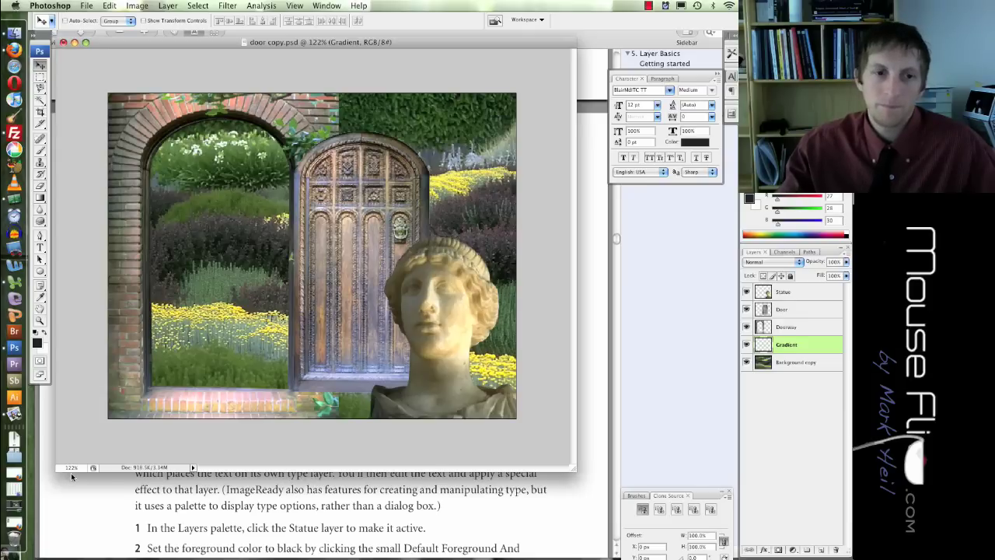
pyautogui.click(71, 467)
pyautogui.write('133')
pyautogui.press('Return')
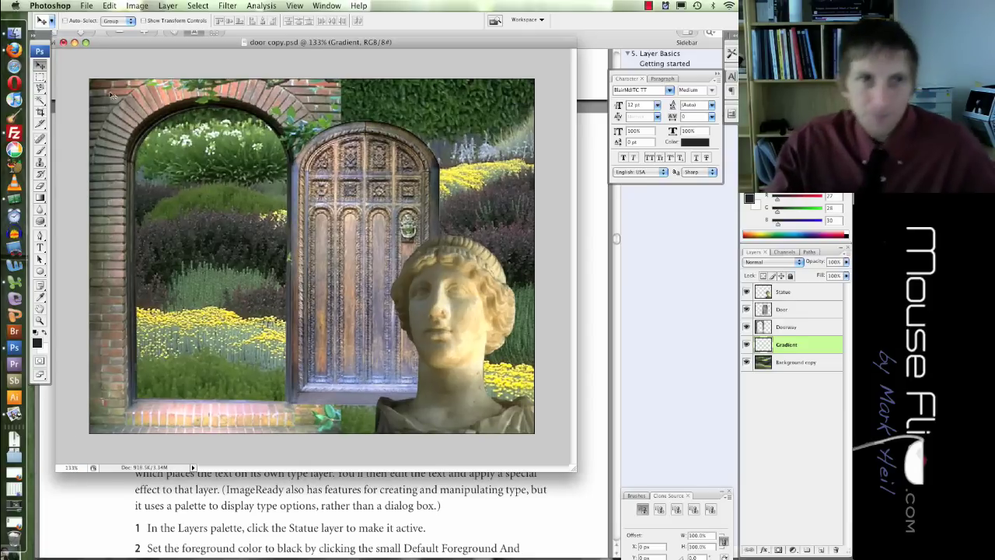
# Step: Activate the Gradient tool with the Gradient layer selected
pyautogui.click(137, 6)
pyautogui.moveTo(170, 6)
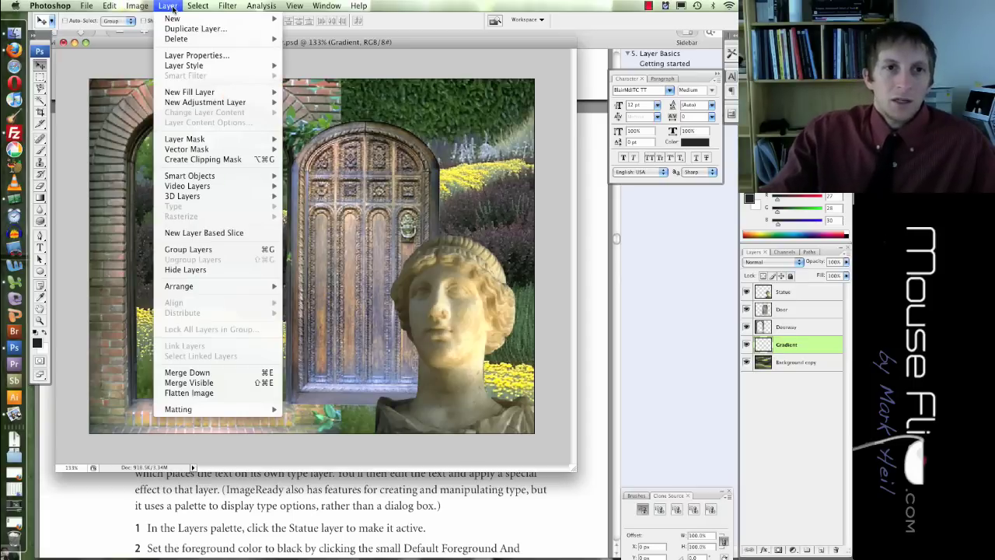
pyautogui.click(42, 200)
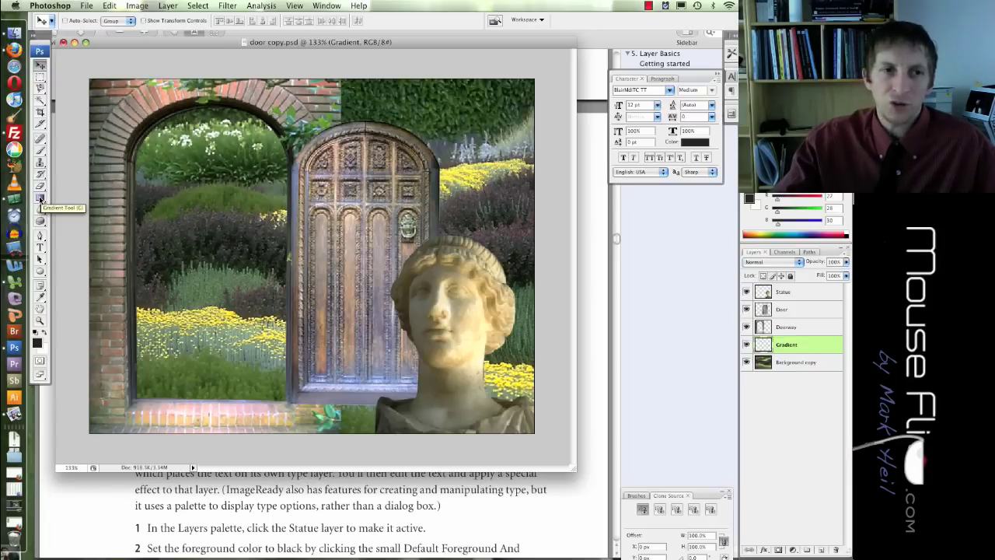
pyautogui.click(41, 199)
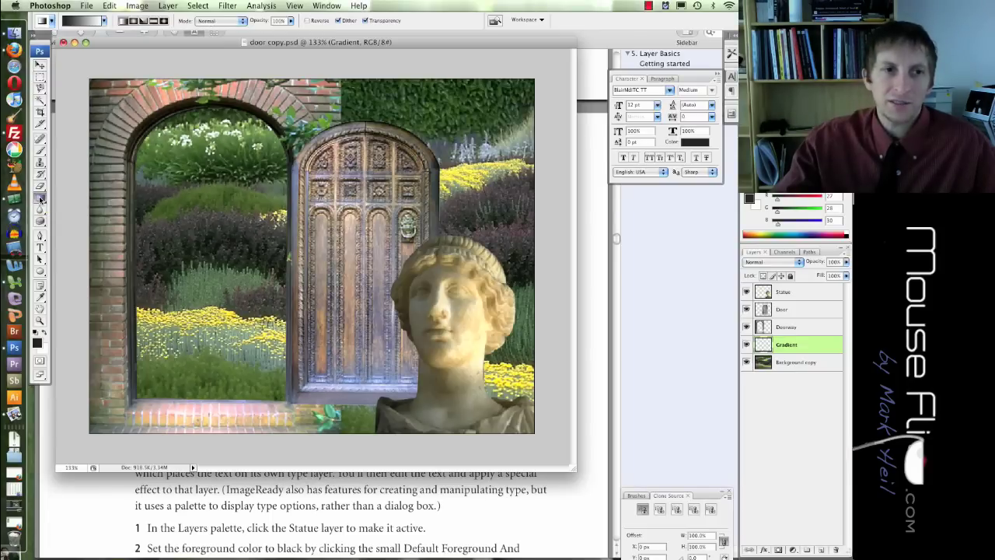